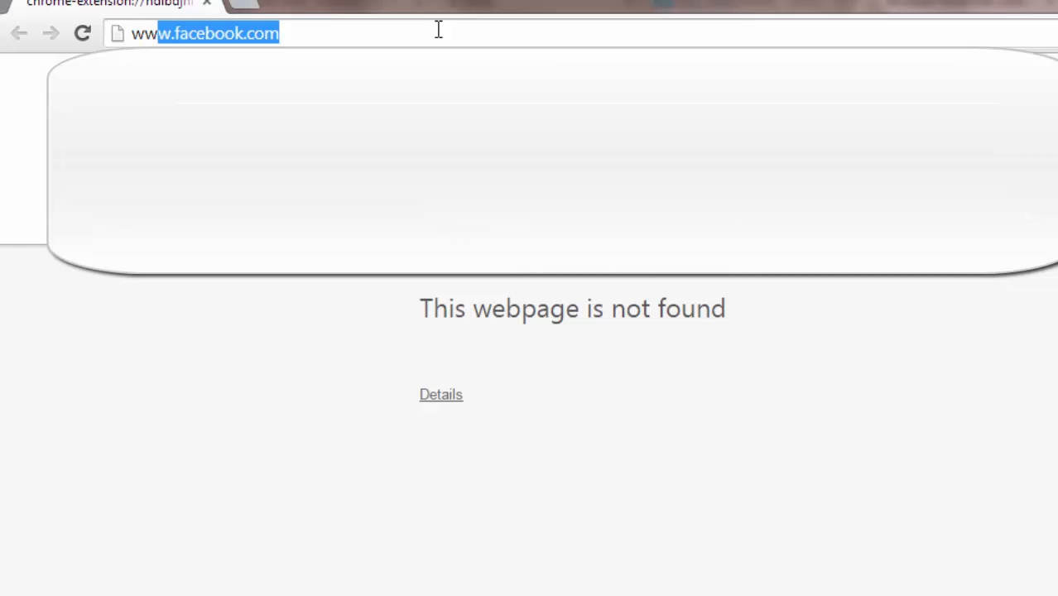
key(Return)
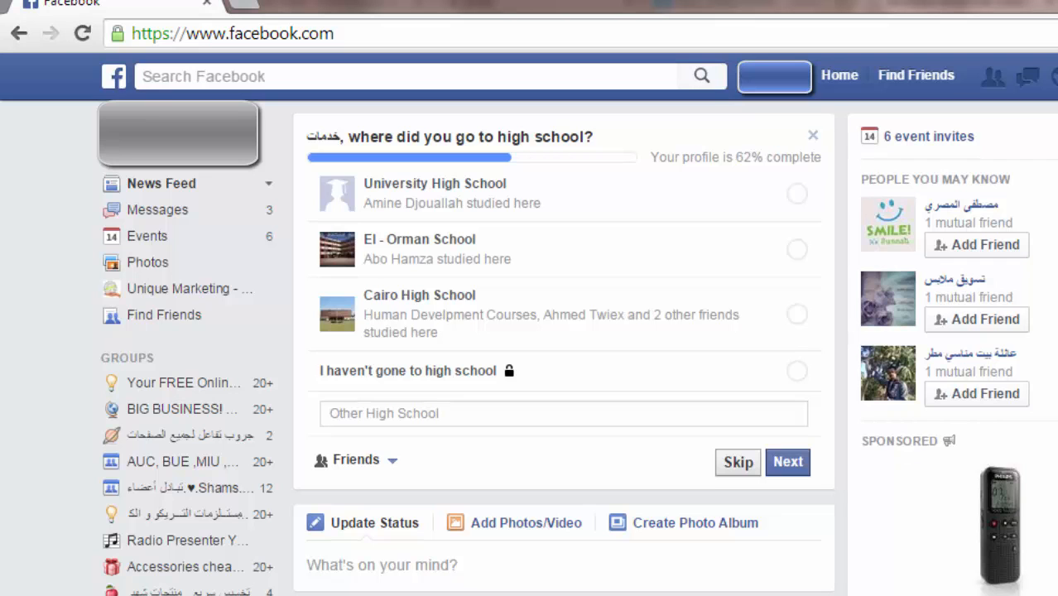
scroll(563, 348, down, 5)
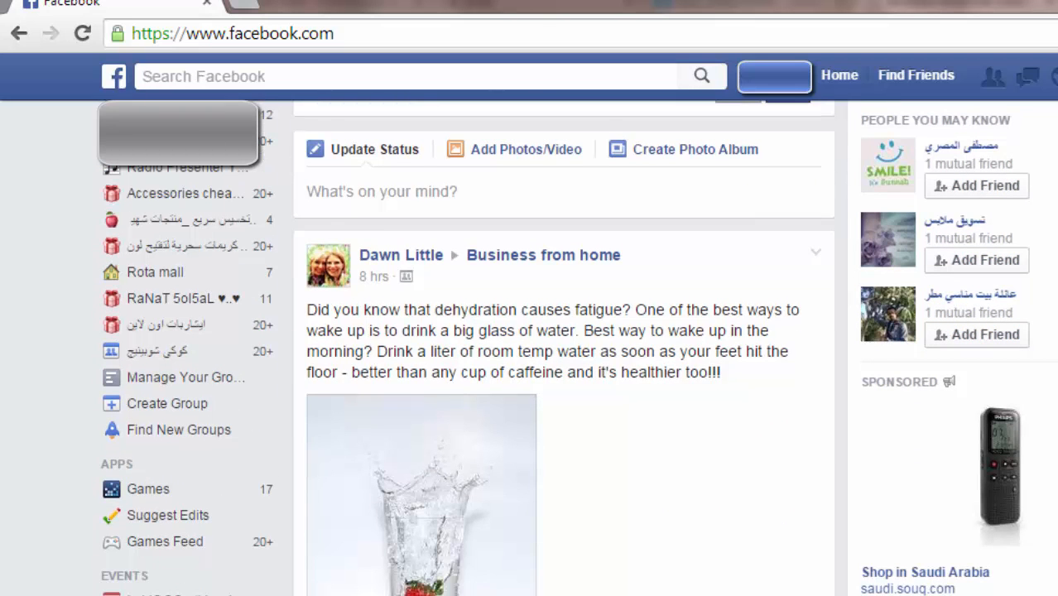
scroll(563, 348, down, 4)
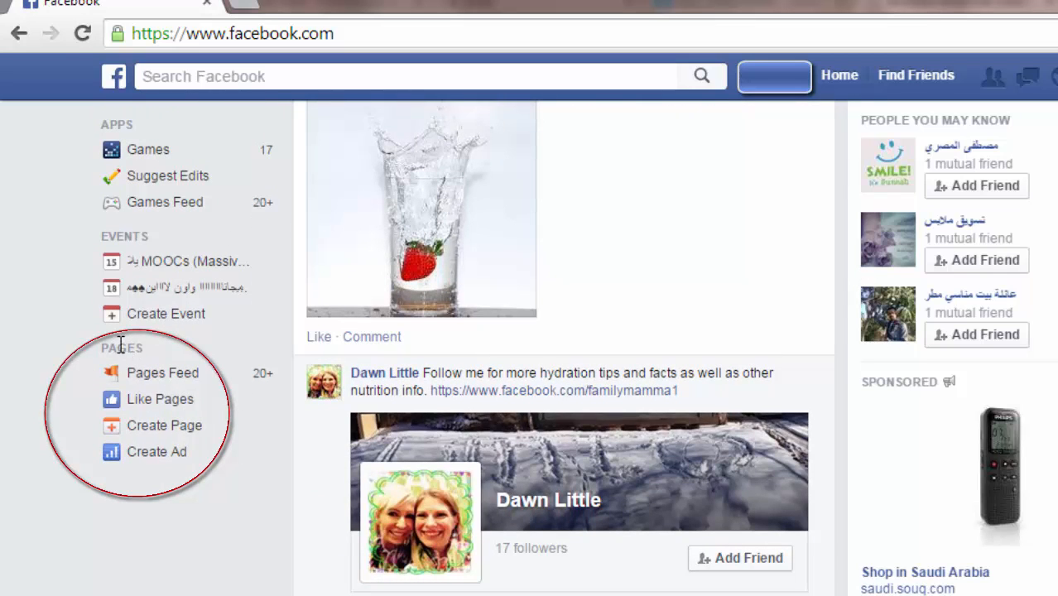
click(175, 430)
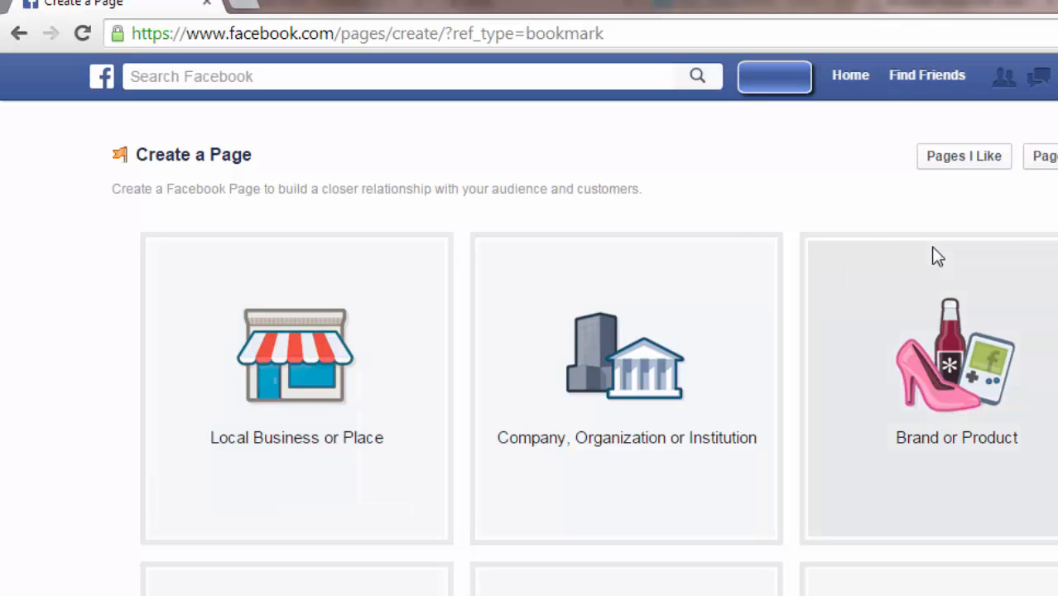
- Select Brand or Product as the Page type and set its category to Food/Beverages
scroll(530, 348, down, 3)
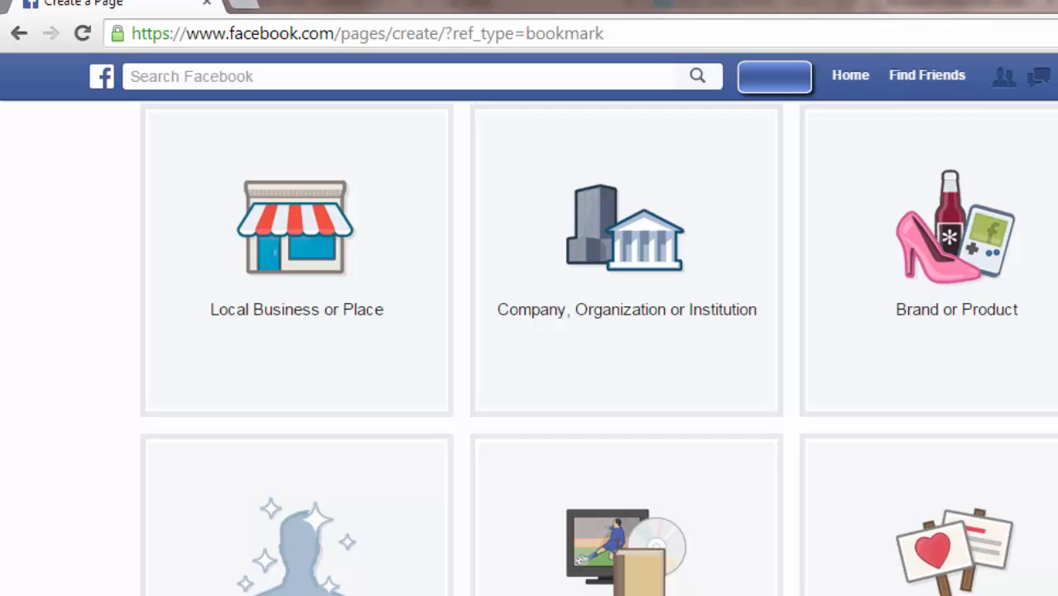
scroll(529, 348, down, 1)
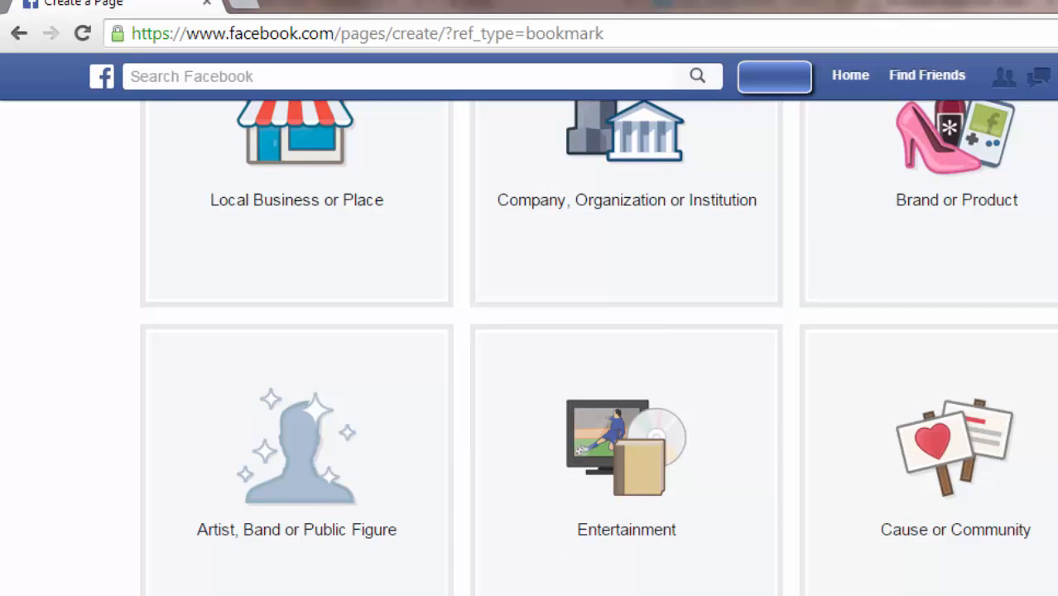
scroll(599, 348, up, 1)
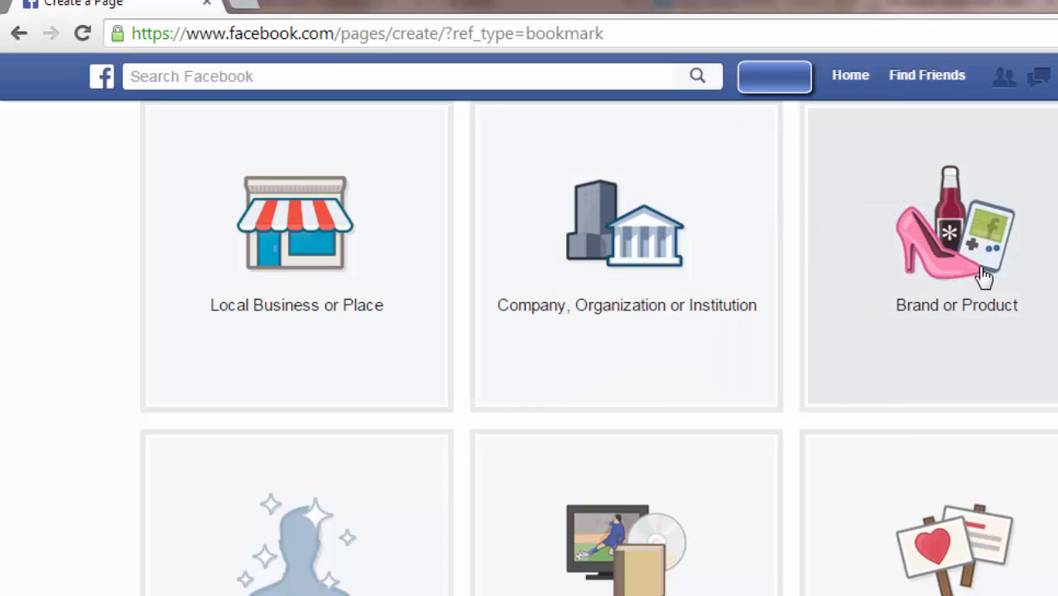
click(984, 277)
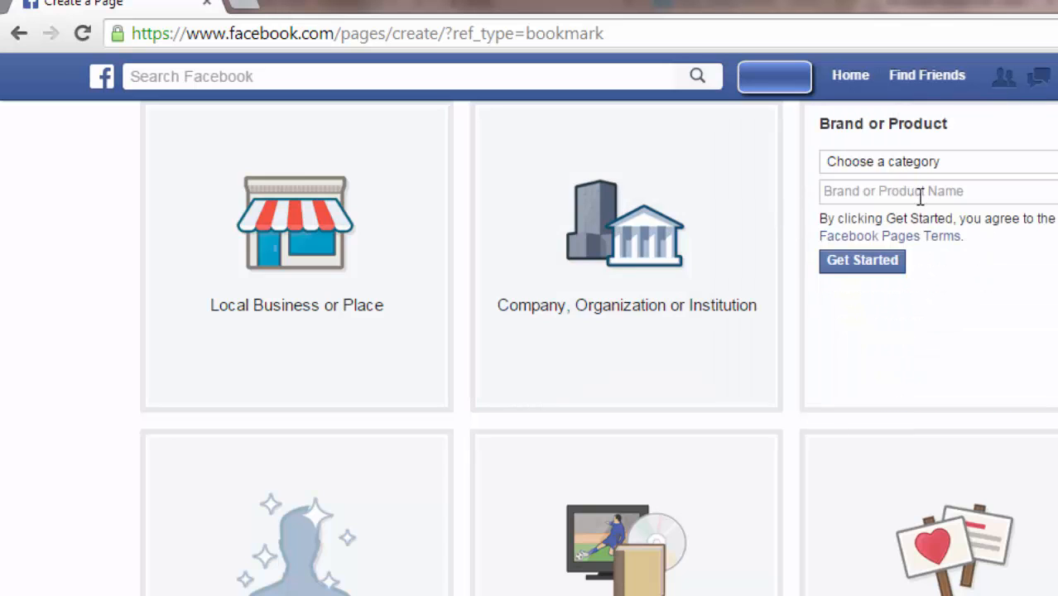
click(927, 168)
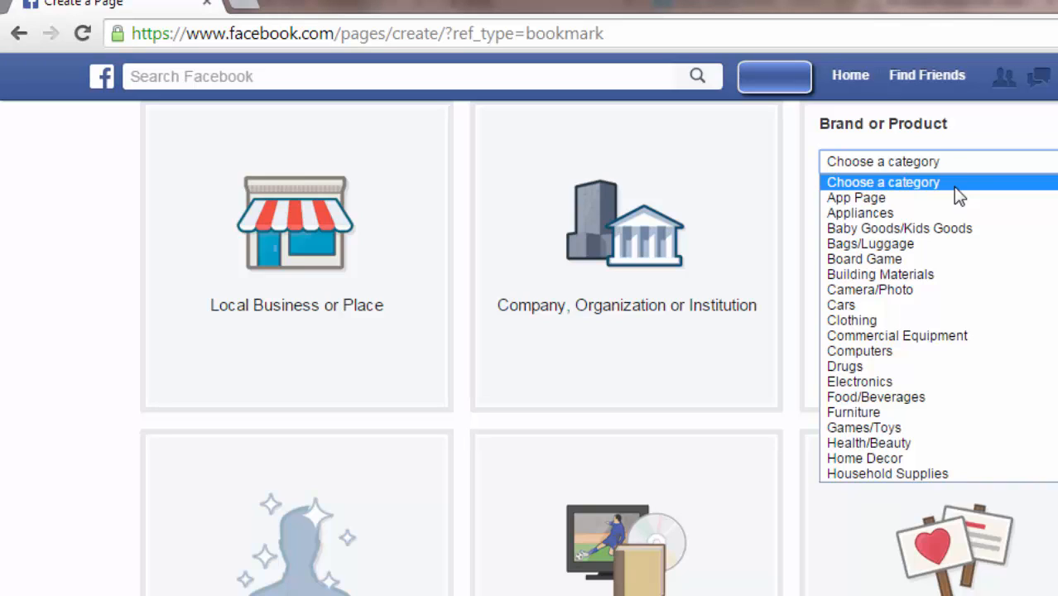
scroll(1022, 243, down, 5)
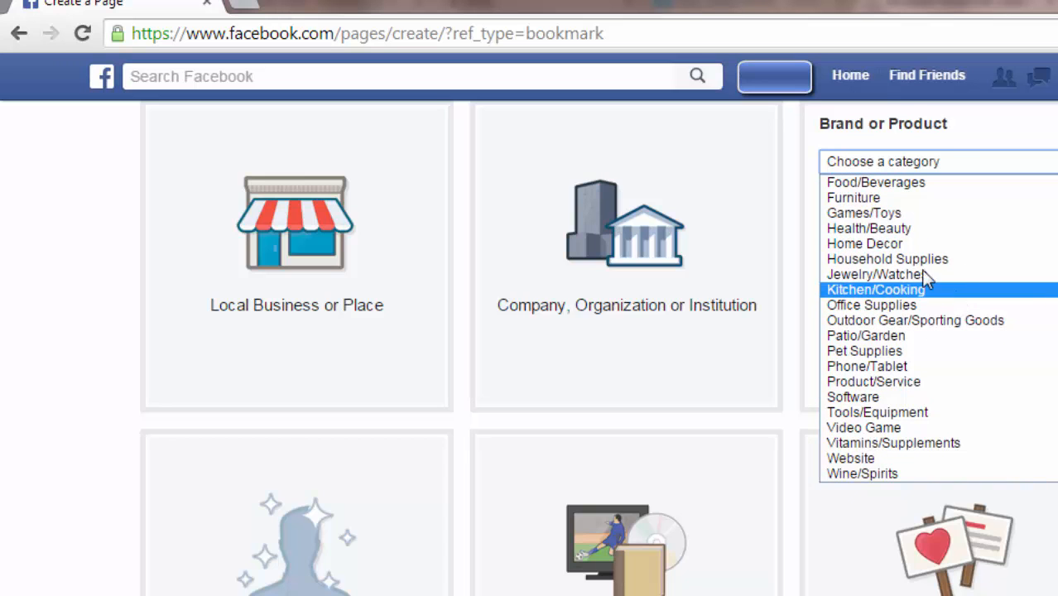
click(862, 184)
- Enter "chocolate world" as the brand or product name and submit the form to get started
click(893, 200)
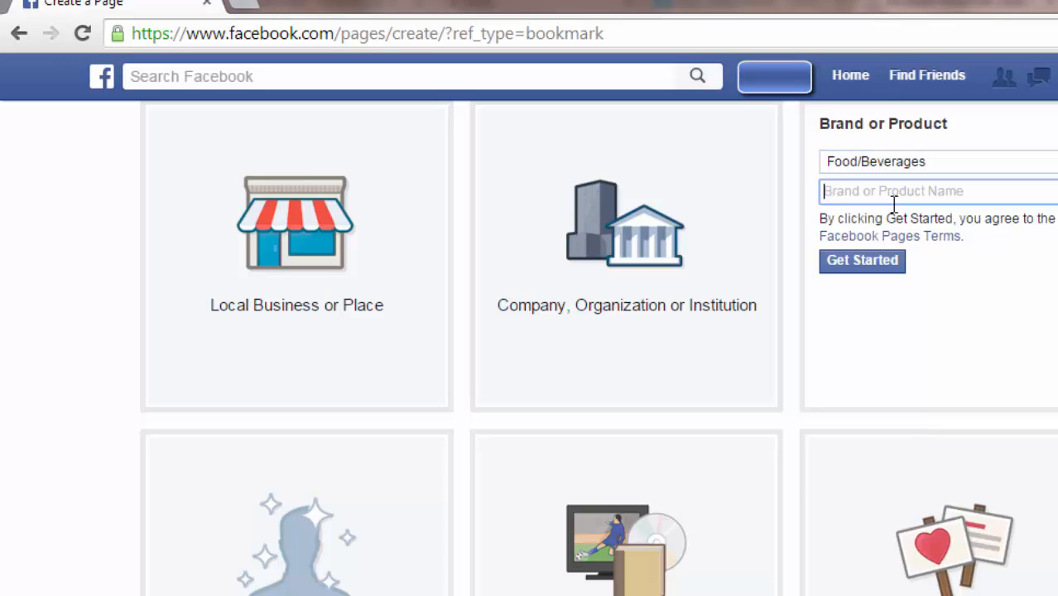
text(c)
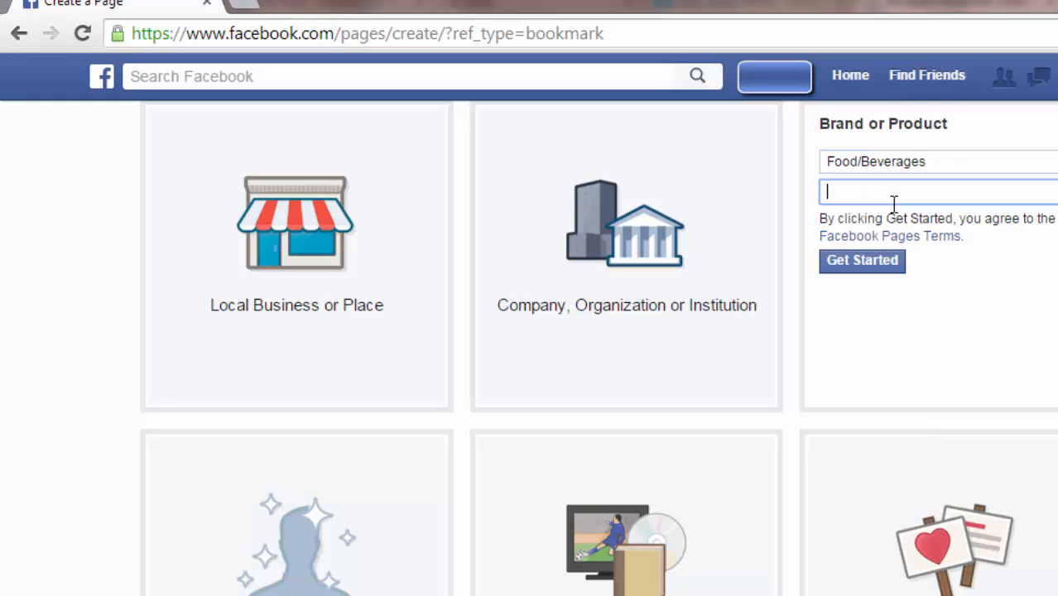
key(BackSpace)
key(BackSpace)
key(BackSpace)
key(BackSpace)
key(BackSpace)
key(BackSpace)
key(BackSpace)
key(BackSpace)
key(BackSpace)
key(BackSpace)
key(BackSpace)
text(chocolate world)
click(862, 262)
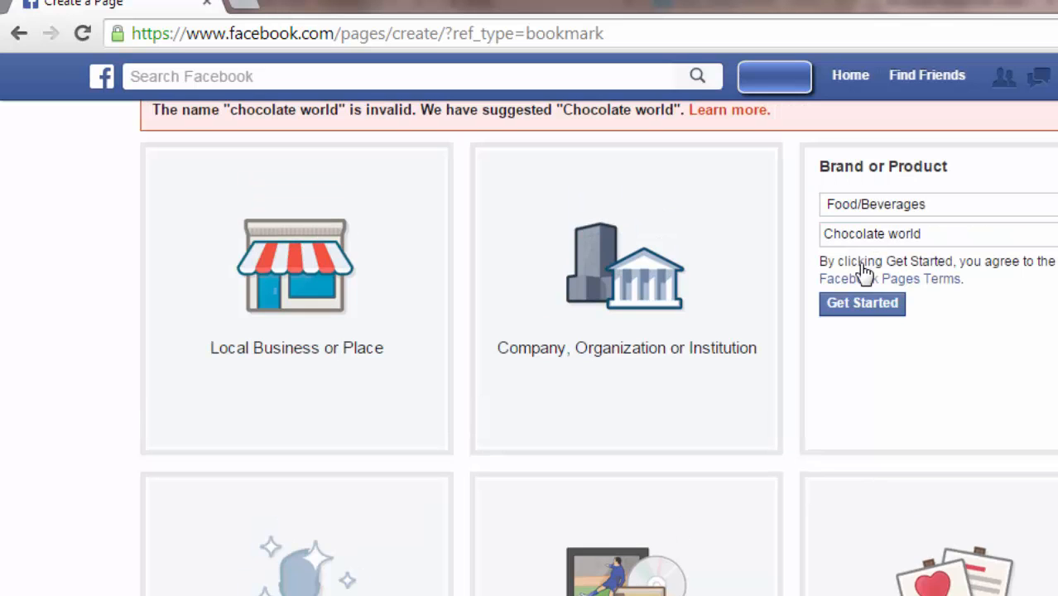
- Accept the suggested name "Chocolate world" and resubmit the Page creation form
scroll(585, 348, up, 1)
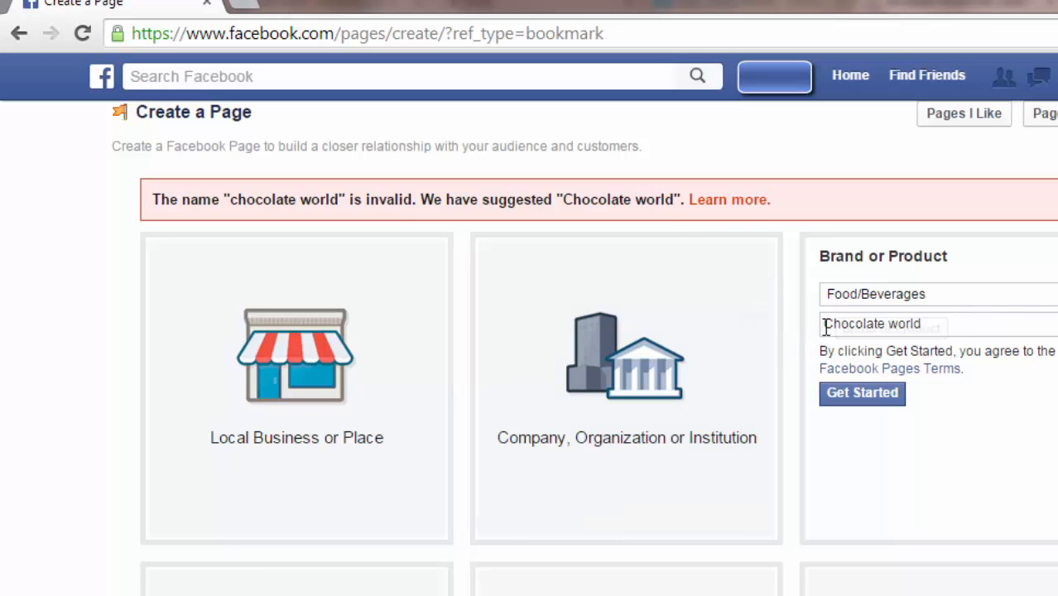
drag(824, 322, 825, 322)
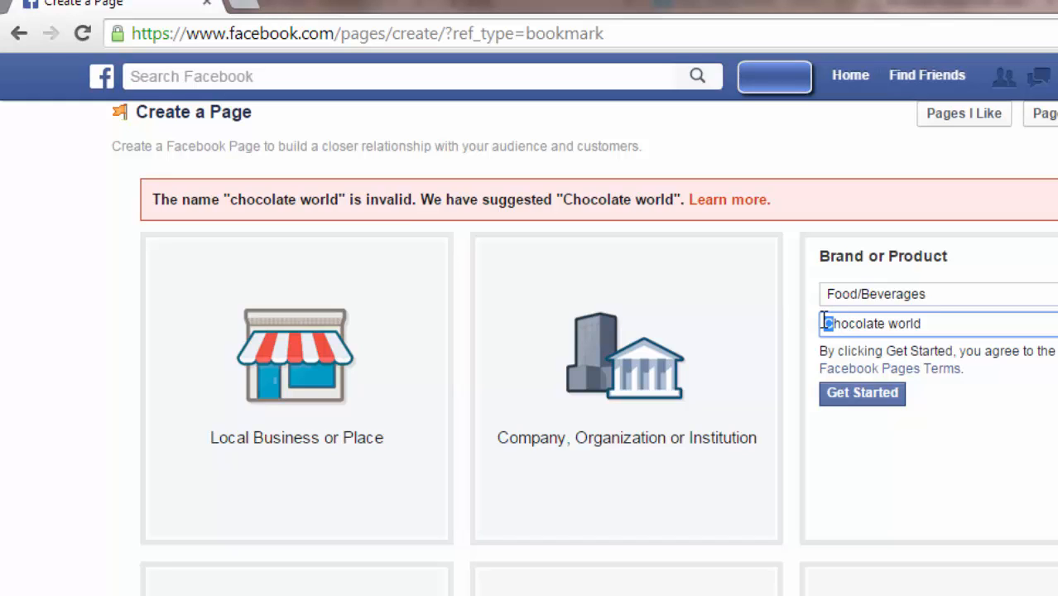
click(883, 399)
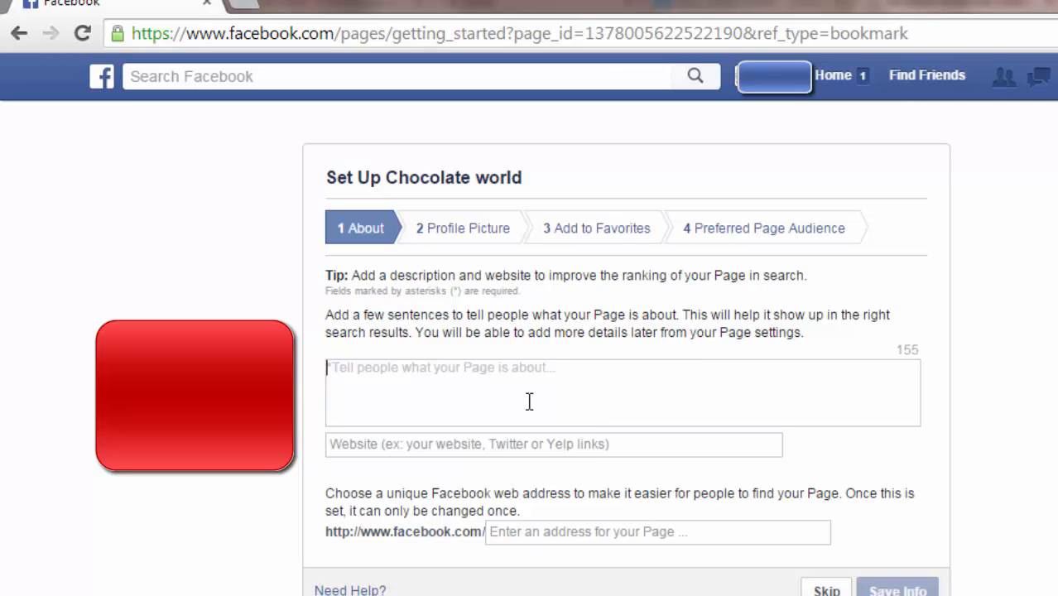
- Describe the Page as "a chocolate brand that comes in different tastes", correcting the misspelled word with the spelling suggestion
text(a )
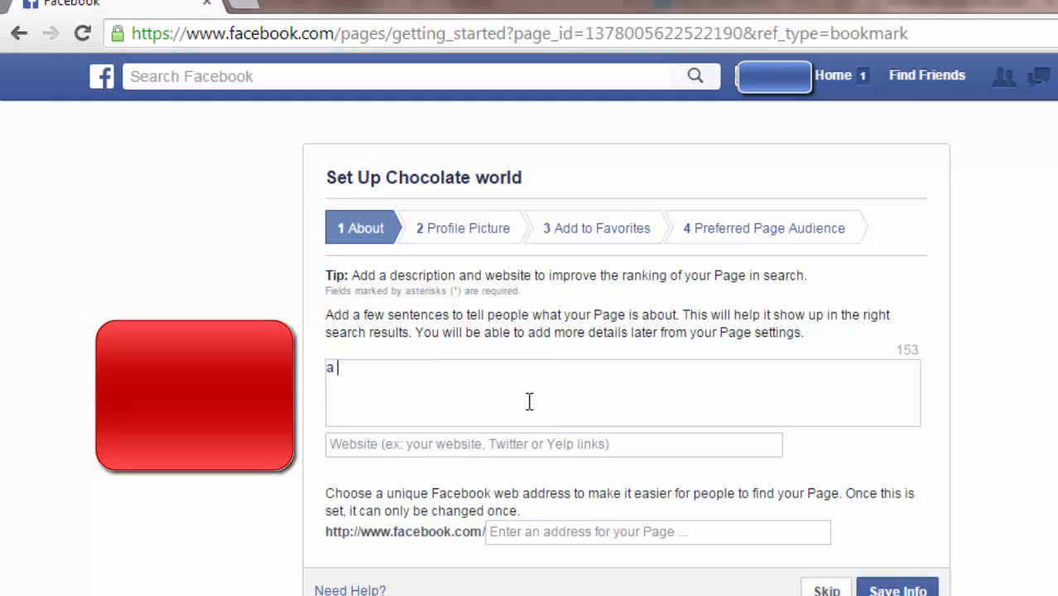
text(chocolt)
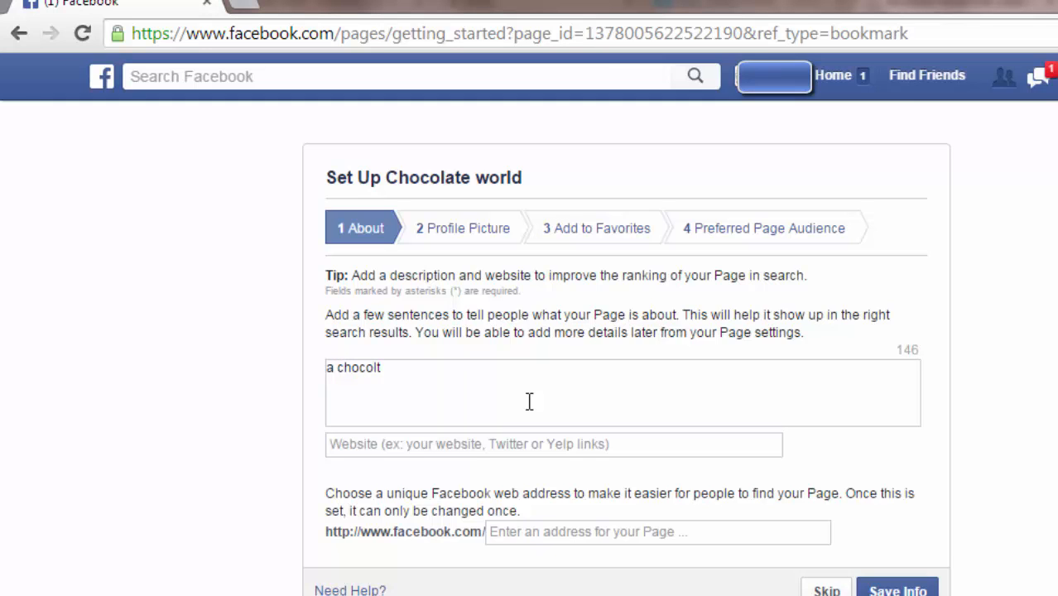
key(BackSpace)
text(at brand )
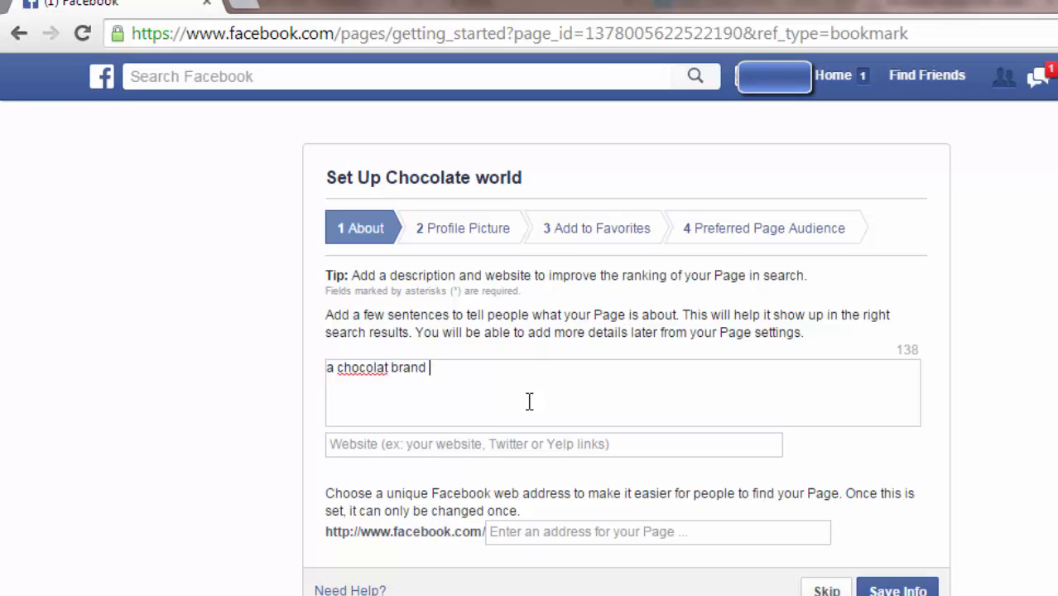
text(that comes i)
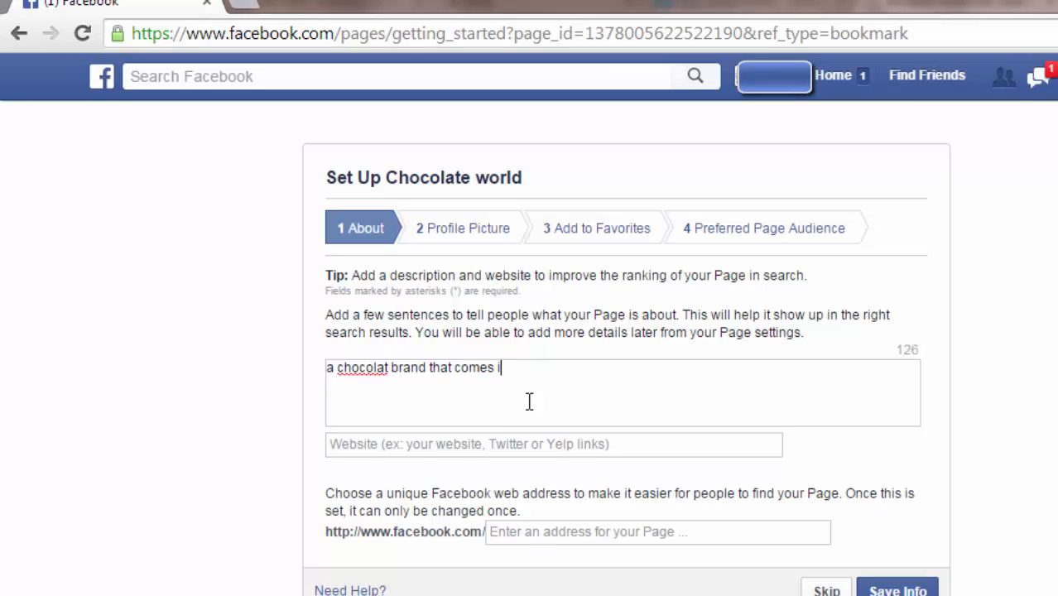
text(n different tastes)
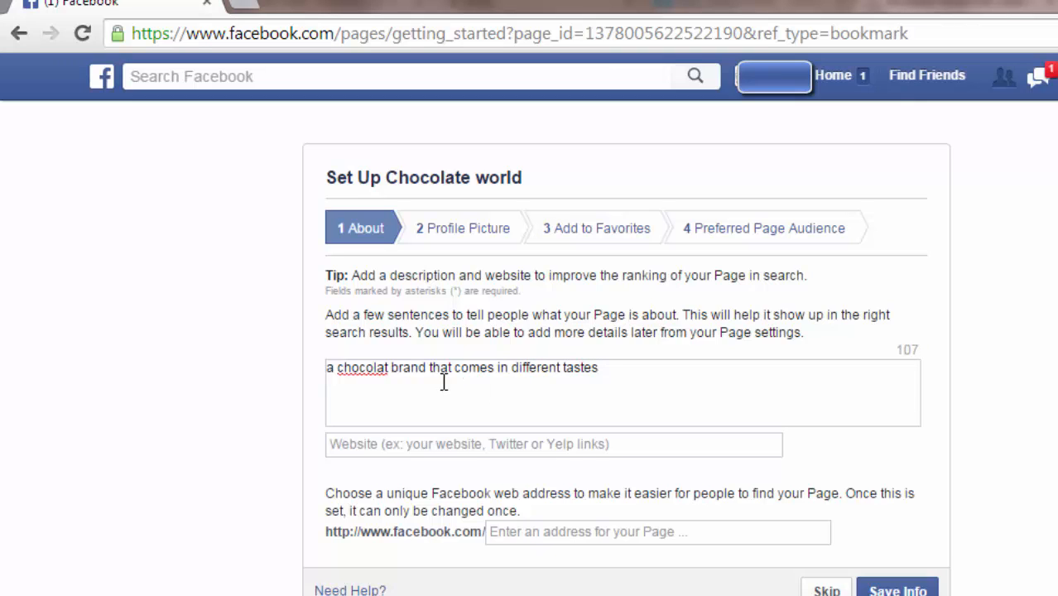
click(361, 368)
right_click(361, 368)
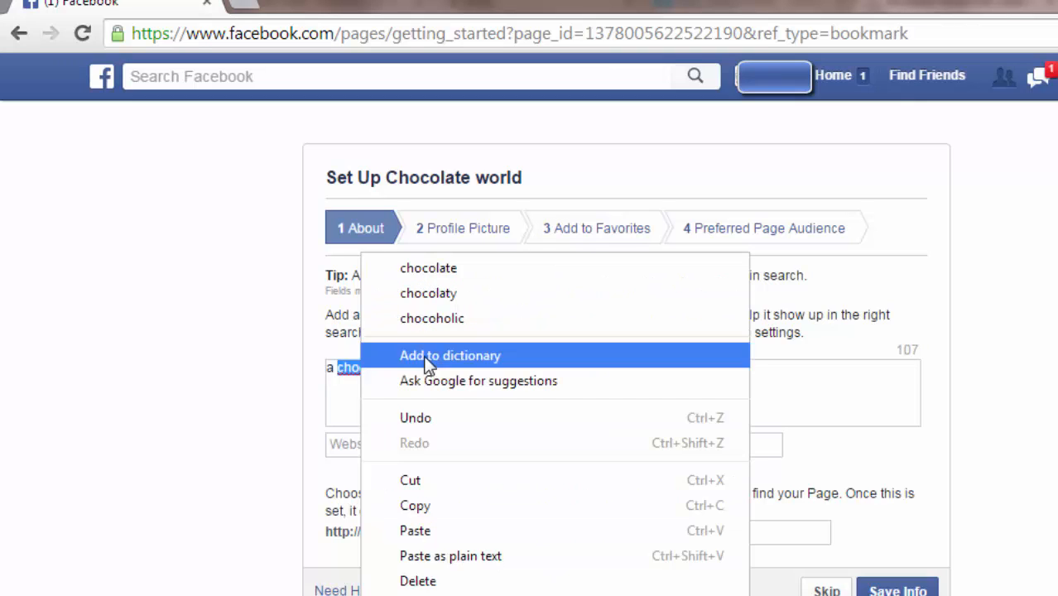
click(415, 268)
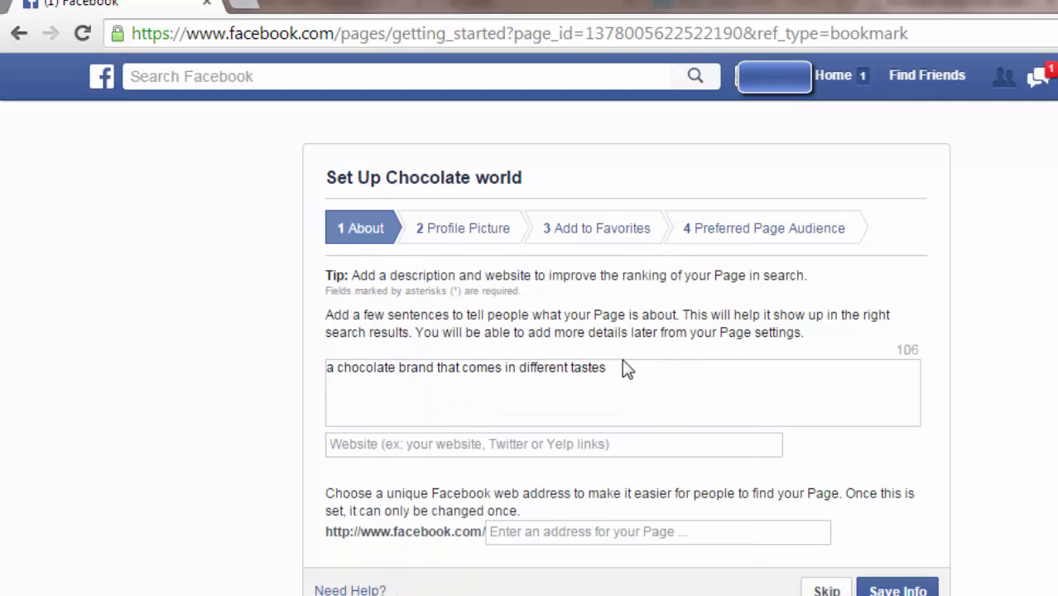
click(619, 366)
click(534, 447)
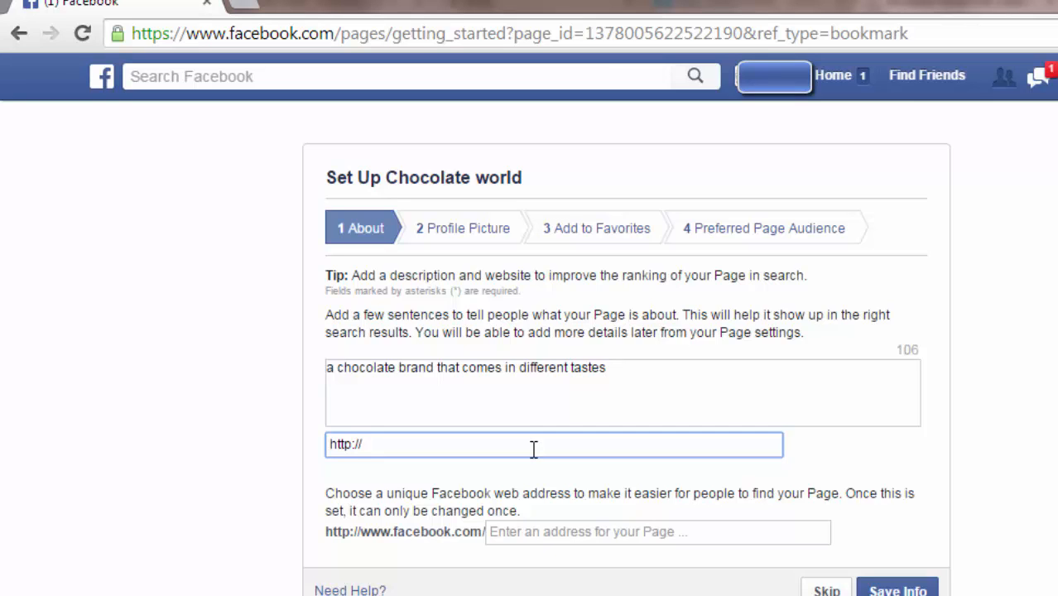
text(wwww.d)
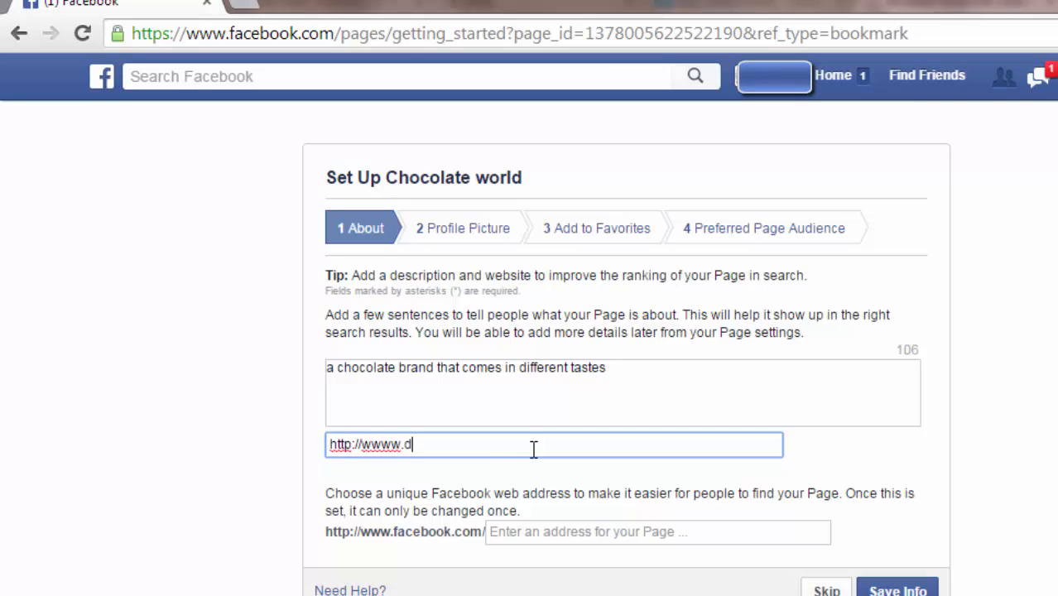
key(BackSpace)
text(c)
key(BackSpace)
key(BackSpace)
key(BackSpace)
key(BackSpace)
key(BackSpace)
key(BackSpace)
key(BackSpace)
key(BackSpace)
key(BackSpace)
key(BackSpace)
key(BackSpace)
key(BackSpace)
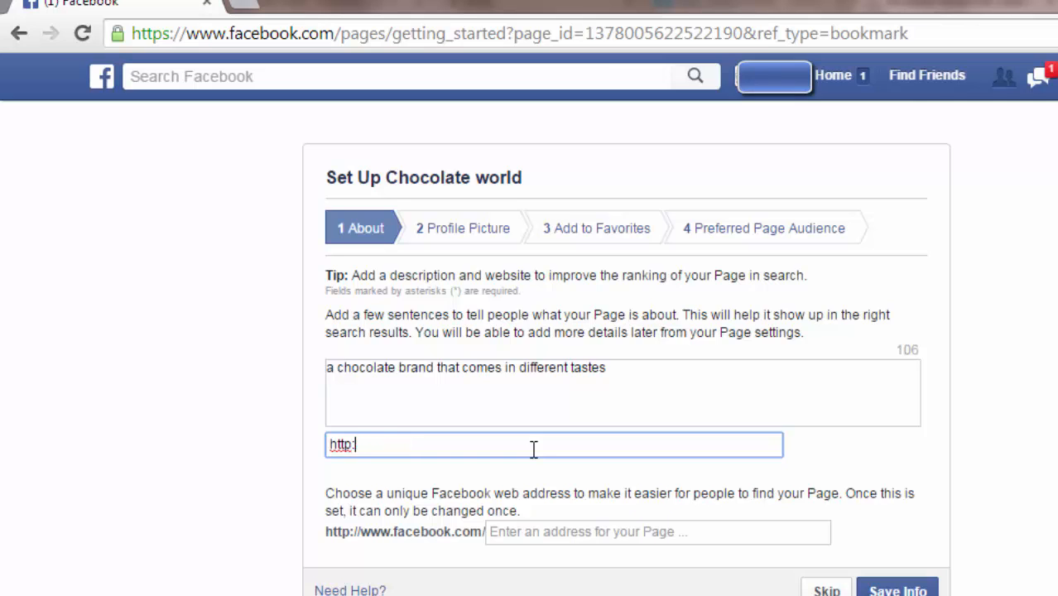
- Set the Page's unique Facebook web address to "chcolateworld" and save the About information
click(562, 526)
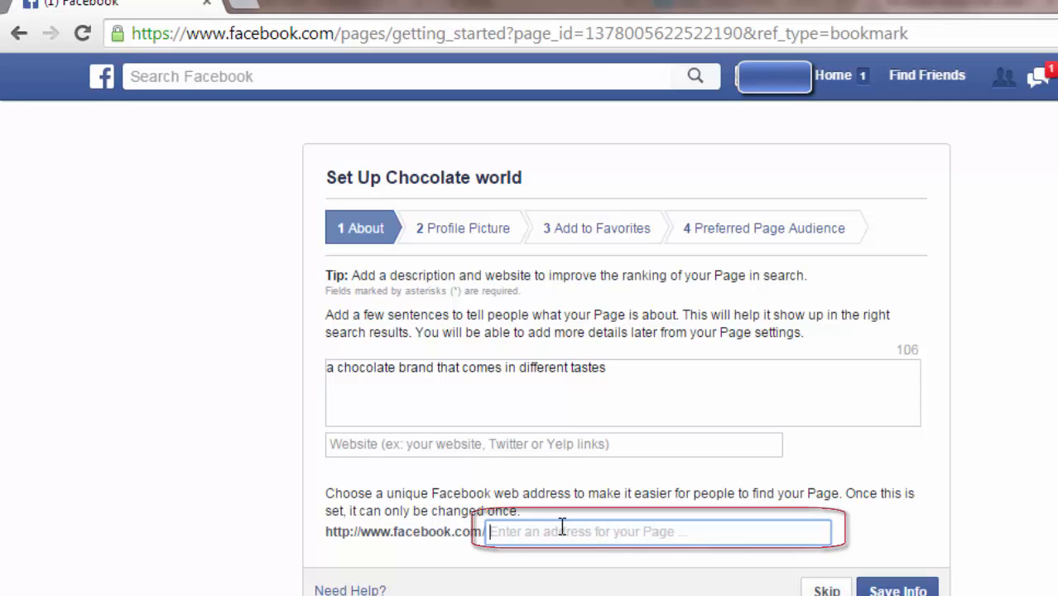
text(chcola)
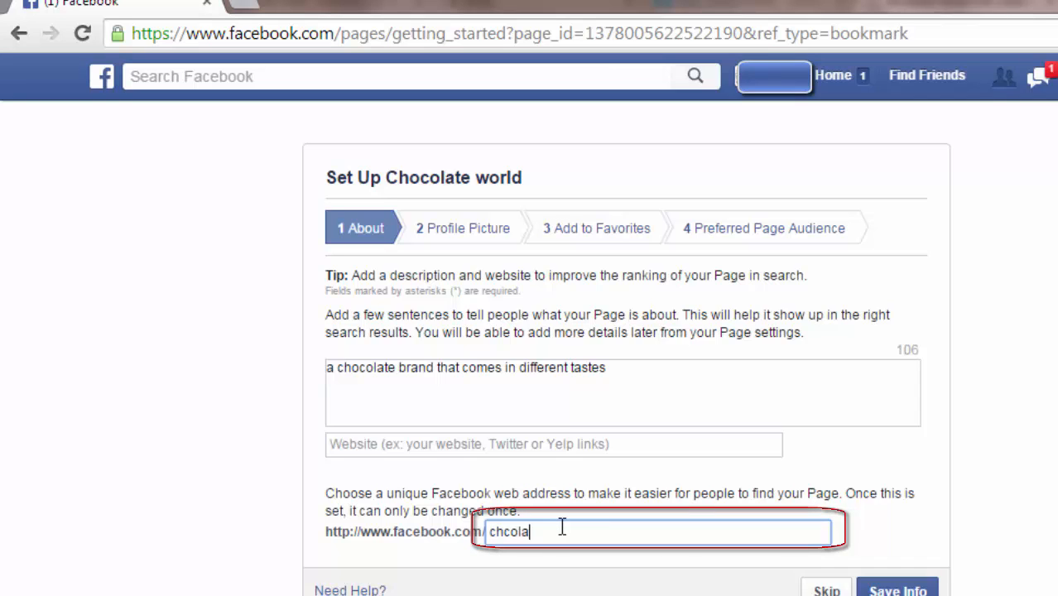
text(teworld)
click(533, 532)
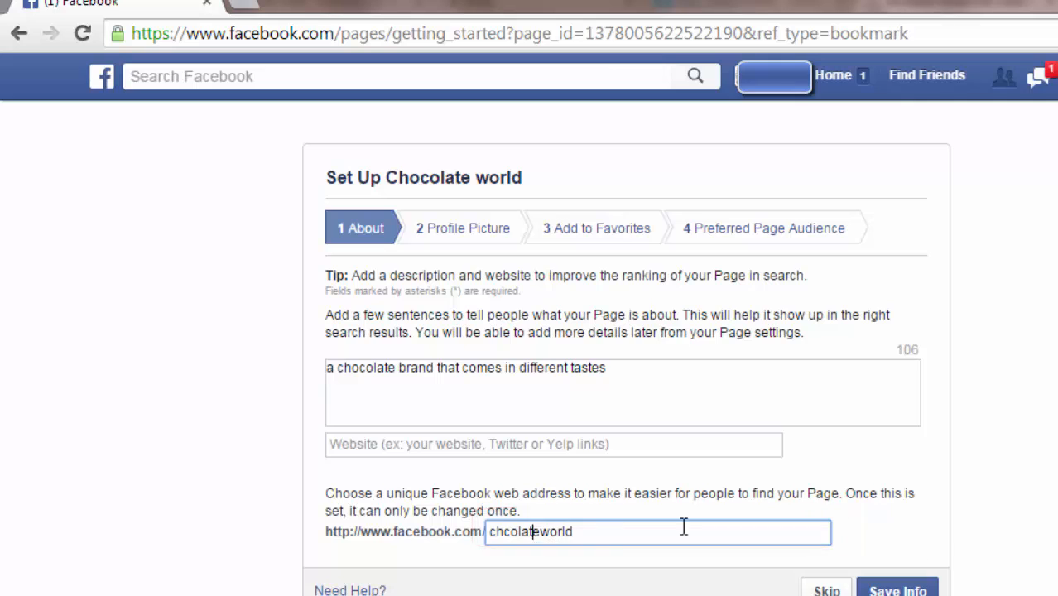
click(882, 591)
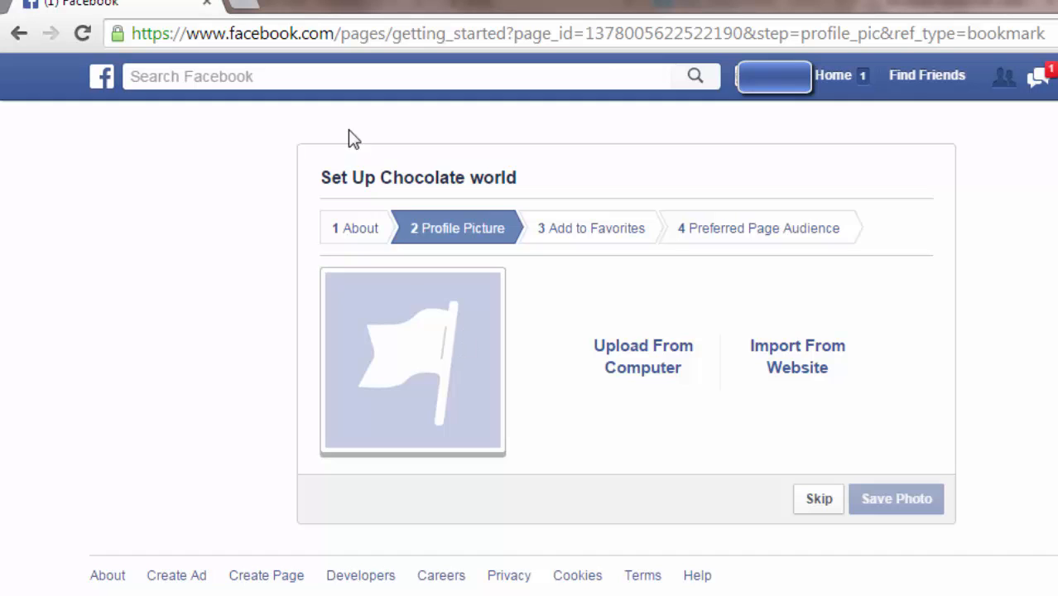
- Open pixabay.com in a new browser tab
click(250, 12)
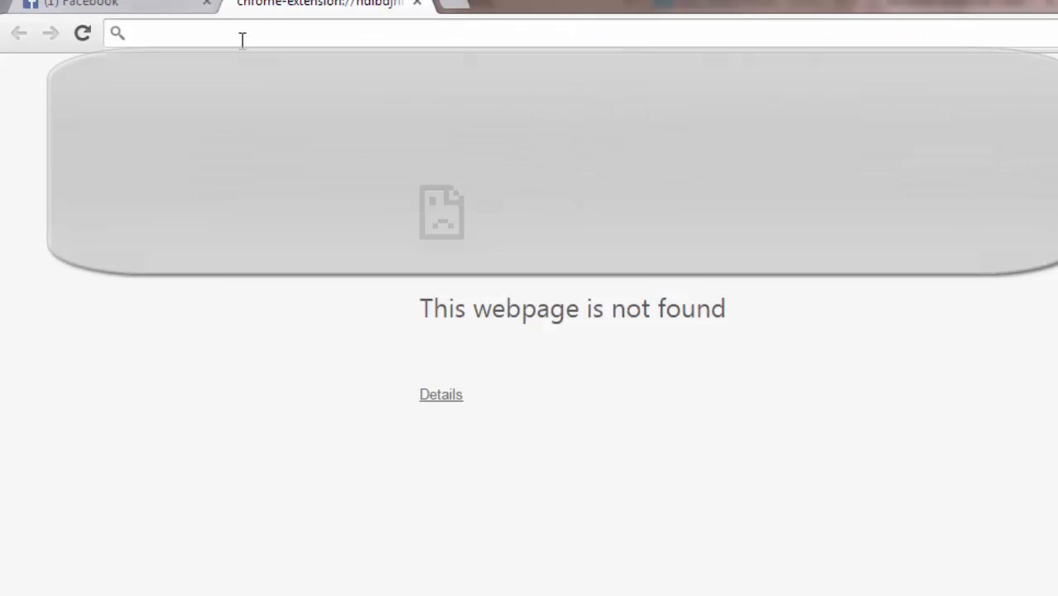
text(pixabay.com)
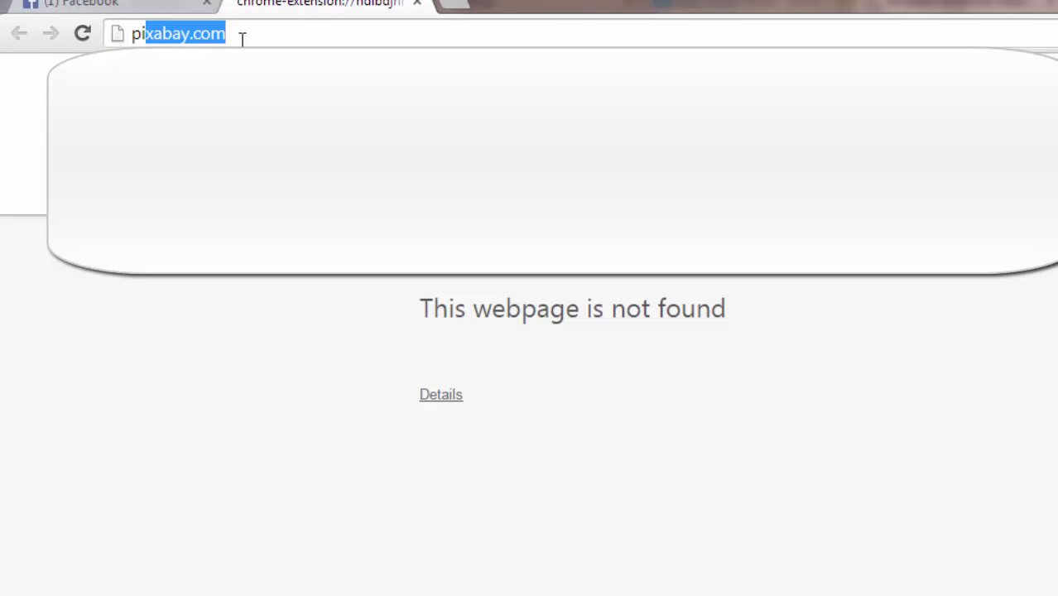
key(Return)
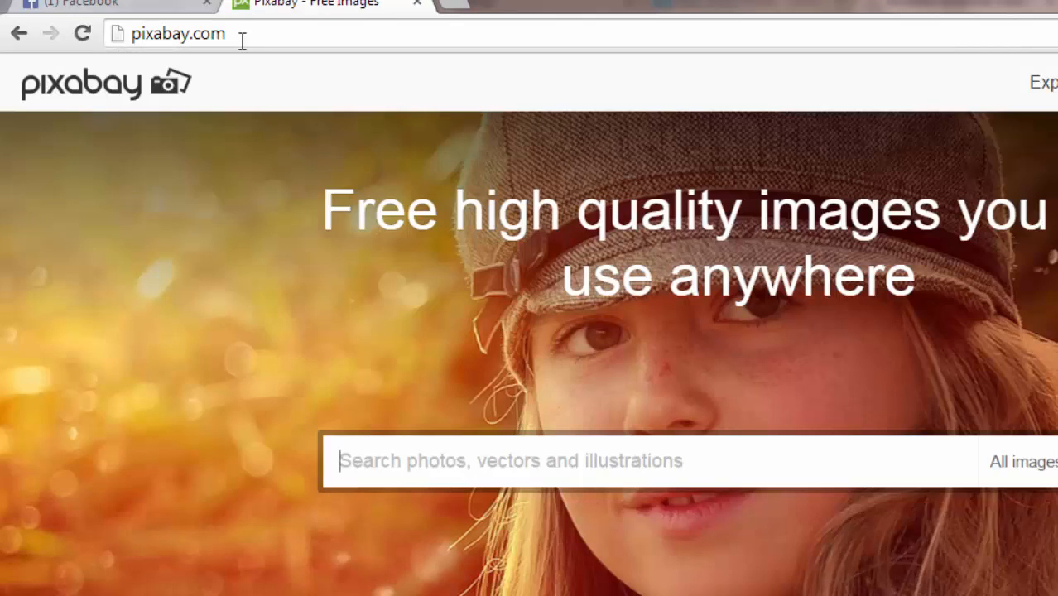
- Search Pixabay for "chocolate" images, correcting the misspelled search term
click(349, 233)
text(hocloat)
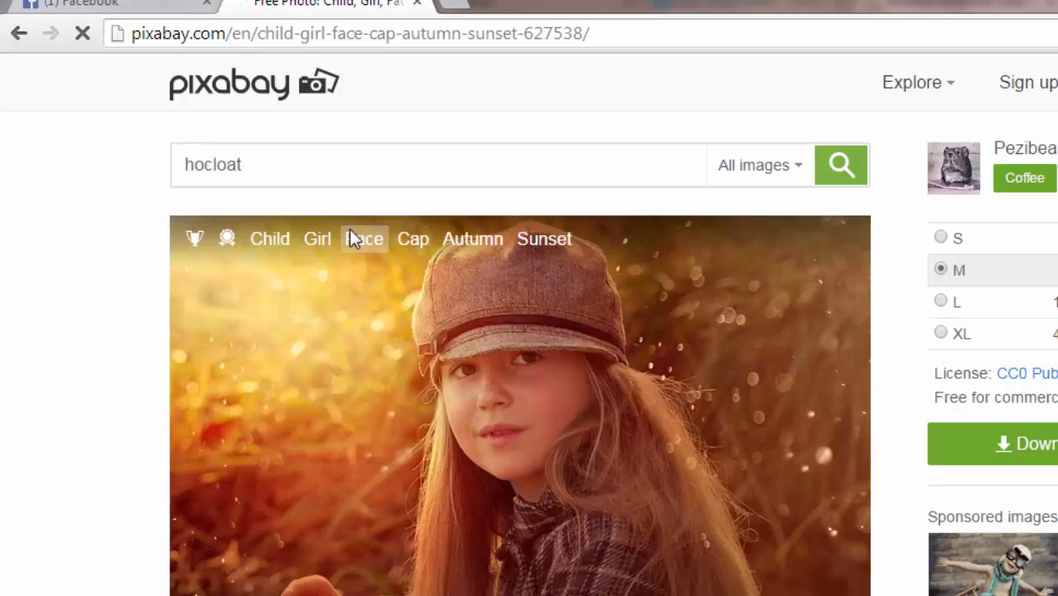
key(BackSpace)
key(BackSpace)
key(BackSpace)
key(BackSpace)
key(BackSpace)
key(BackSpace)
text(choc)
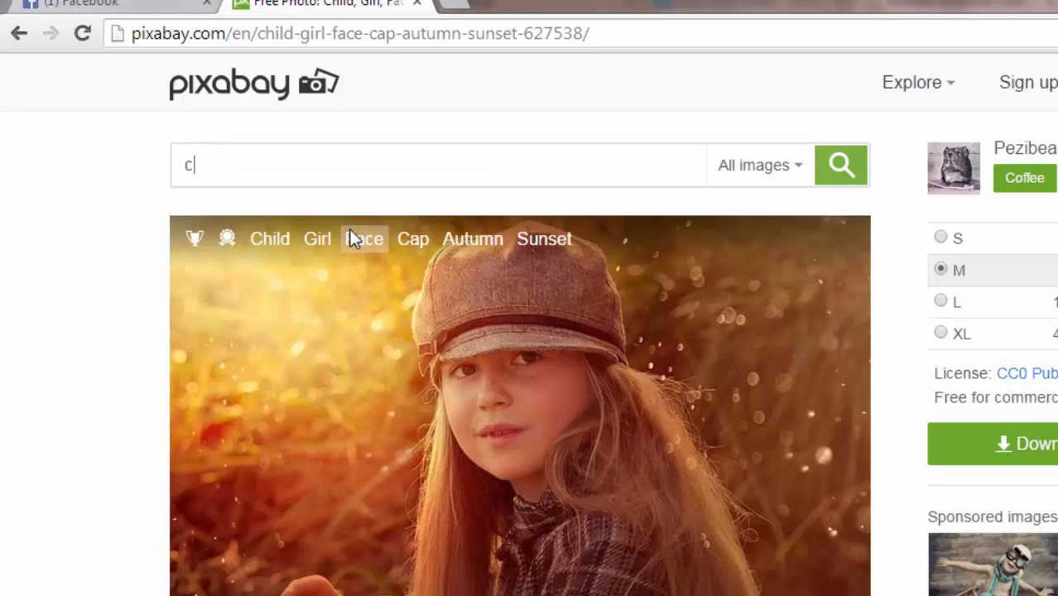
text(olate)
key(Return)
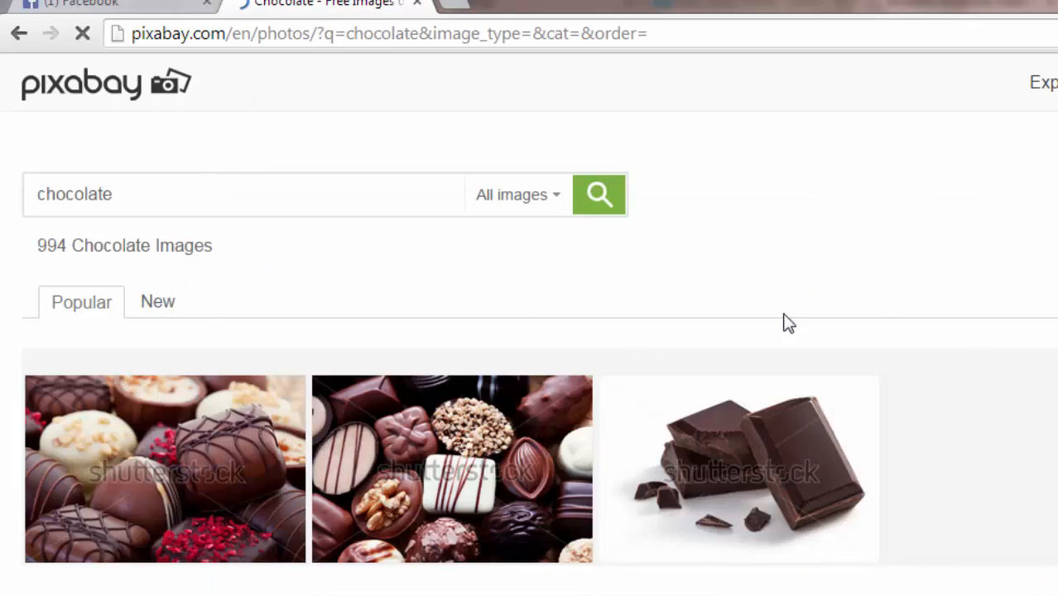
- Look through the chocolate results and open the photo of three pralines on a black background
mouse_move(704, 421)
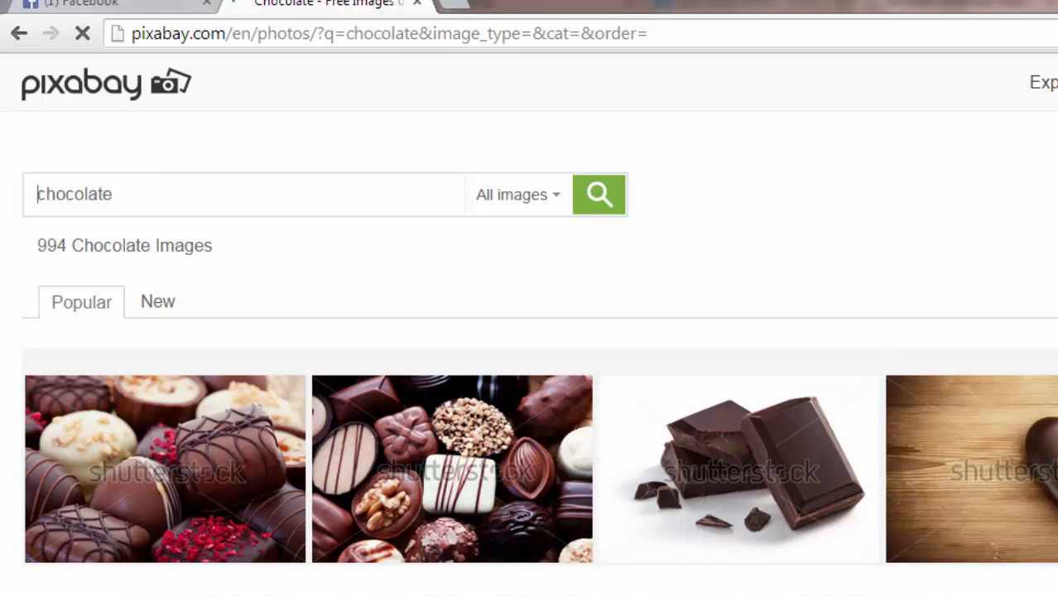
scroll(1035, 319, down, 2)
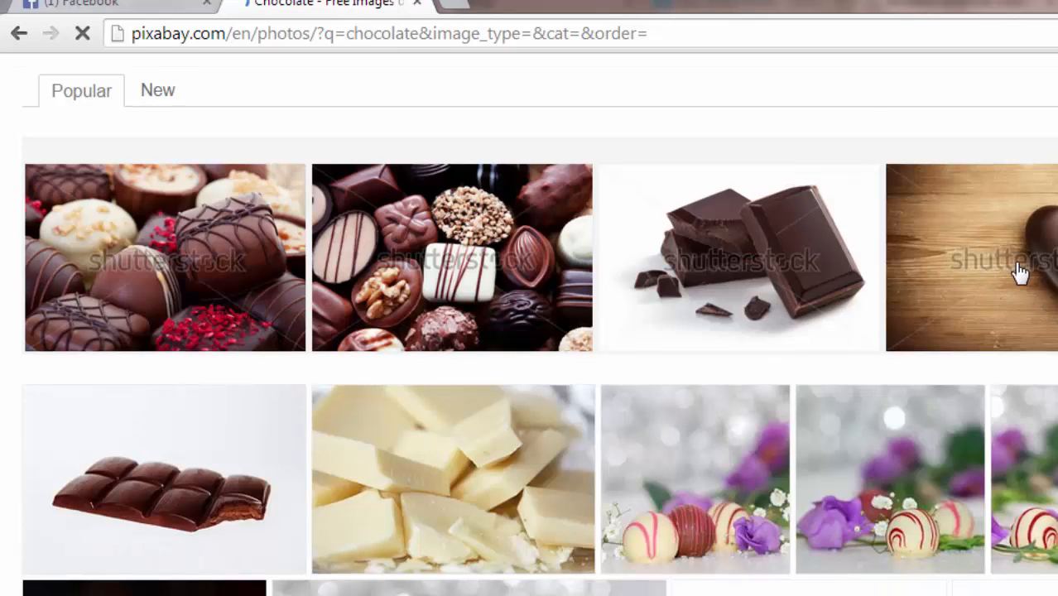
mouse_move(1031, 278)
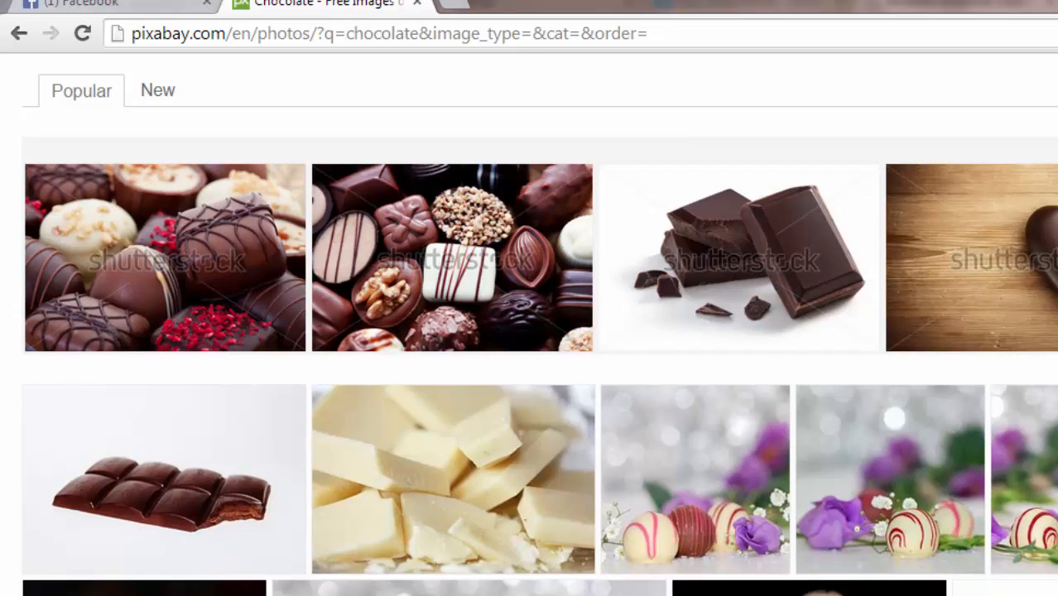
scroll(539, 325, down, 4)
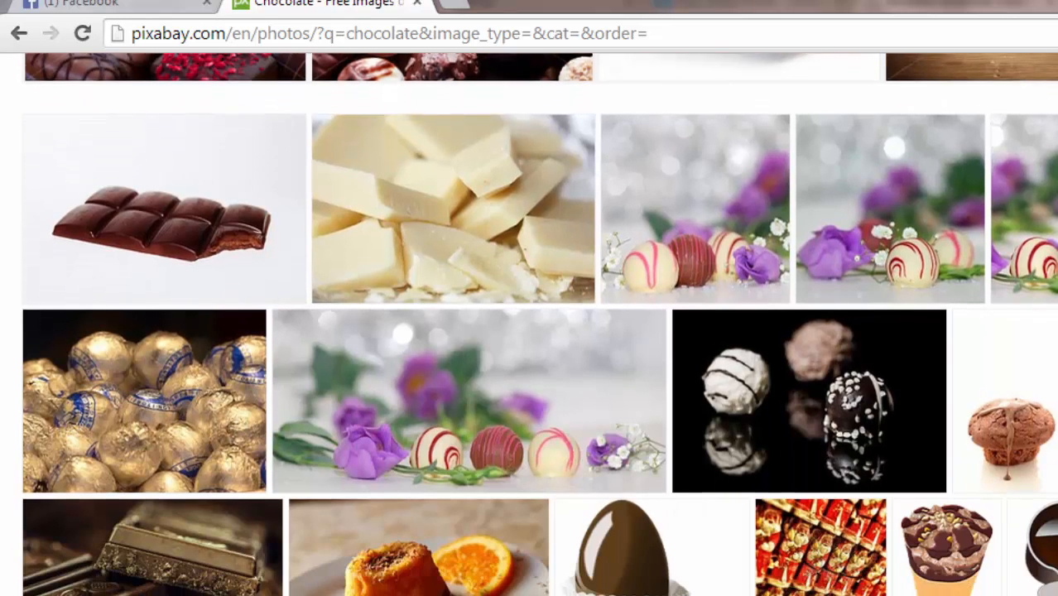
scroll(824, 378, down, 1)
mouse_move(815, 360)
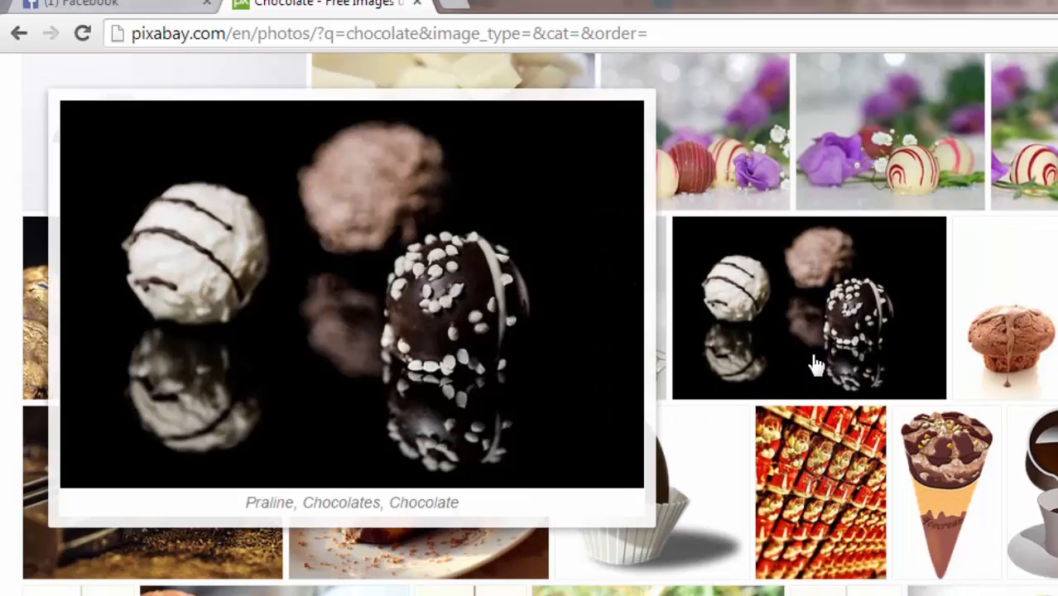
click(815, 362)
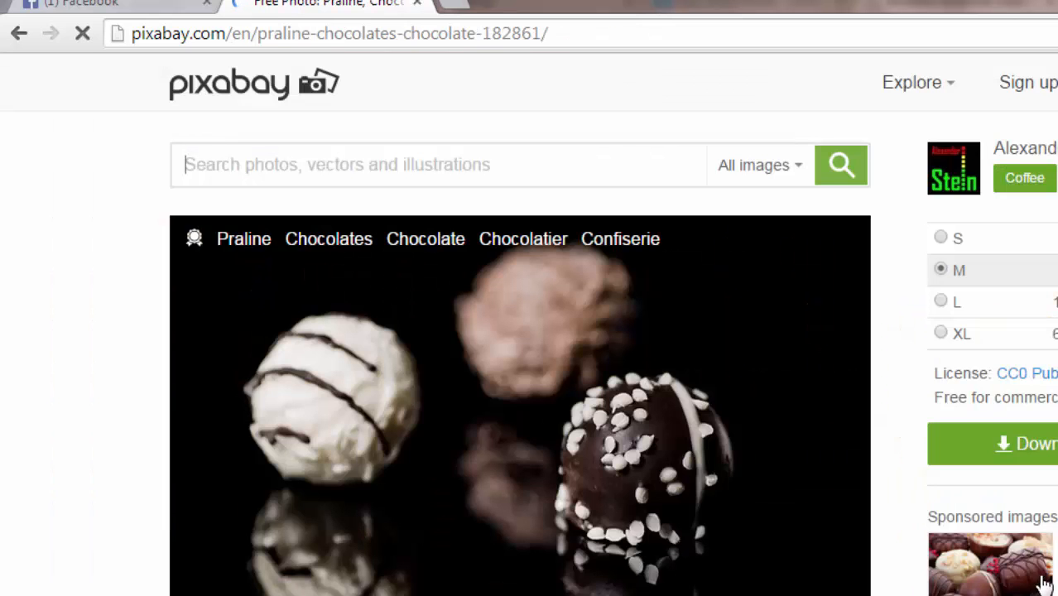
- Return from the sponsored Shutterstock image to the Pixabay praline photo and save it to the computer
click(1018, 582)
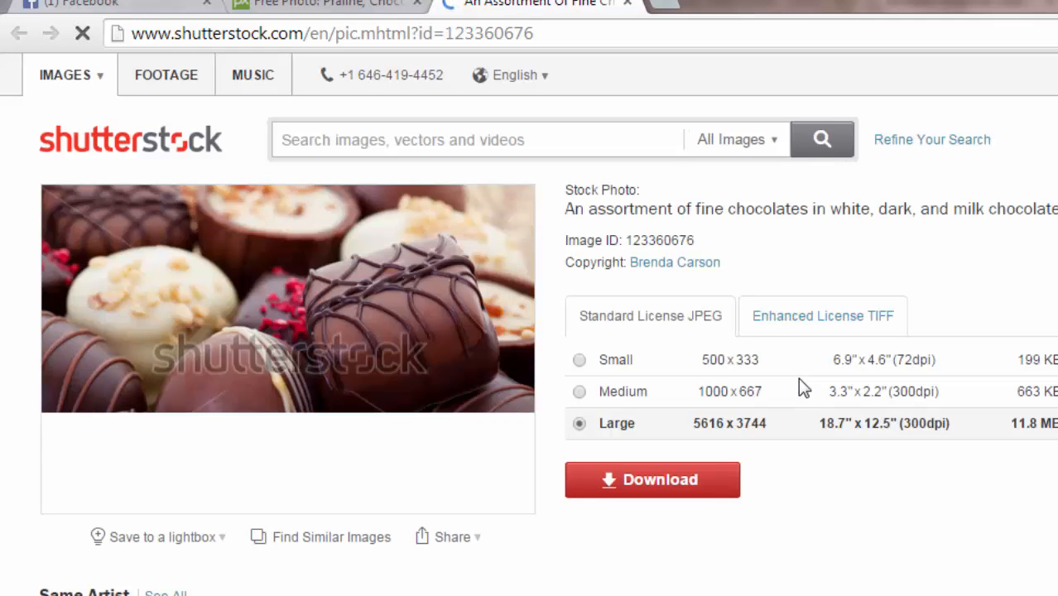
click(296, 5)
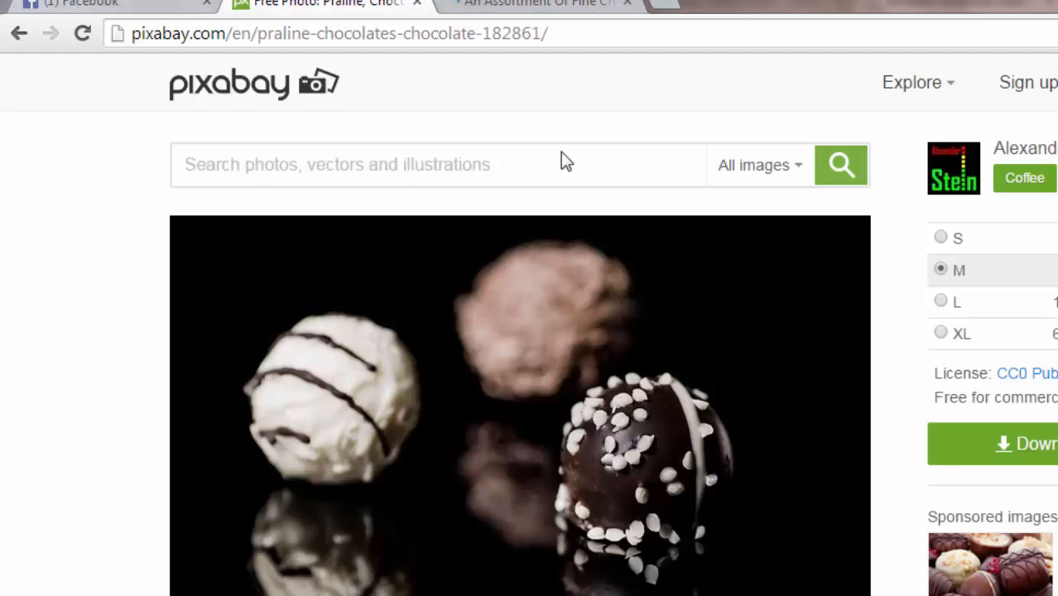
right_click(525, 465)
click(543, 470)
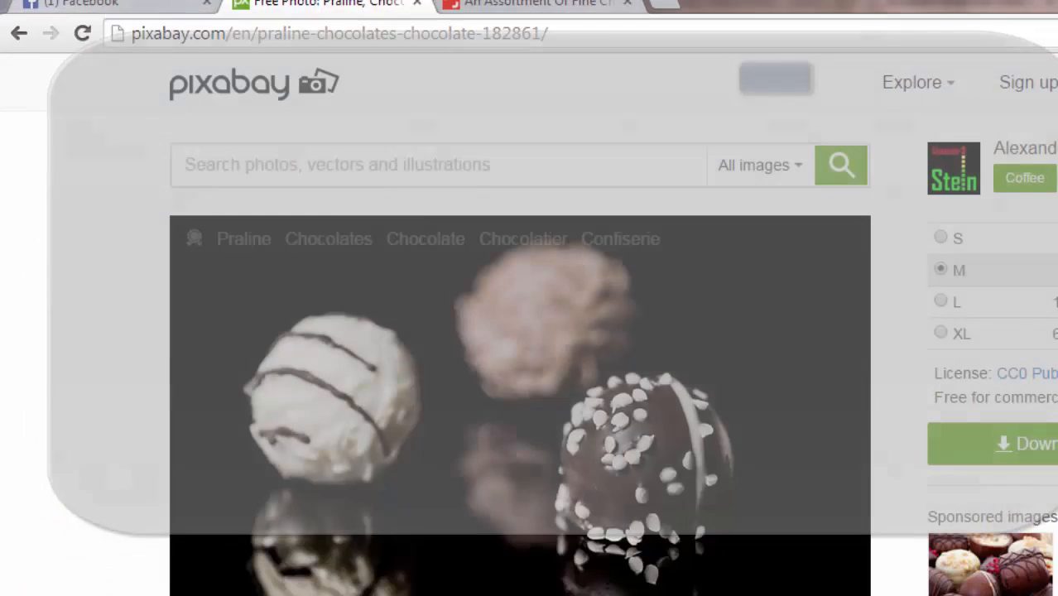
- Switch back to the Facebook Page setup, upload the praline photo from the computer and save it as the profile picture
click(67, 3)
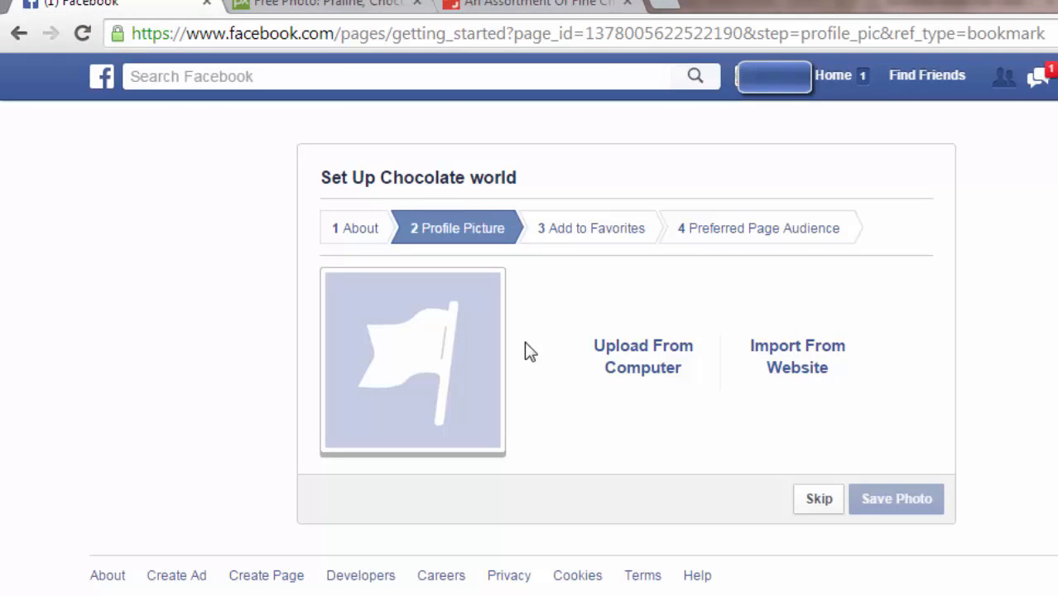
click(673, 363)
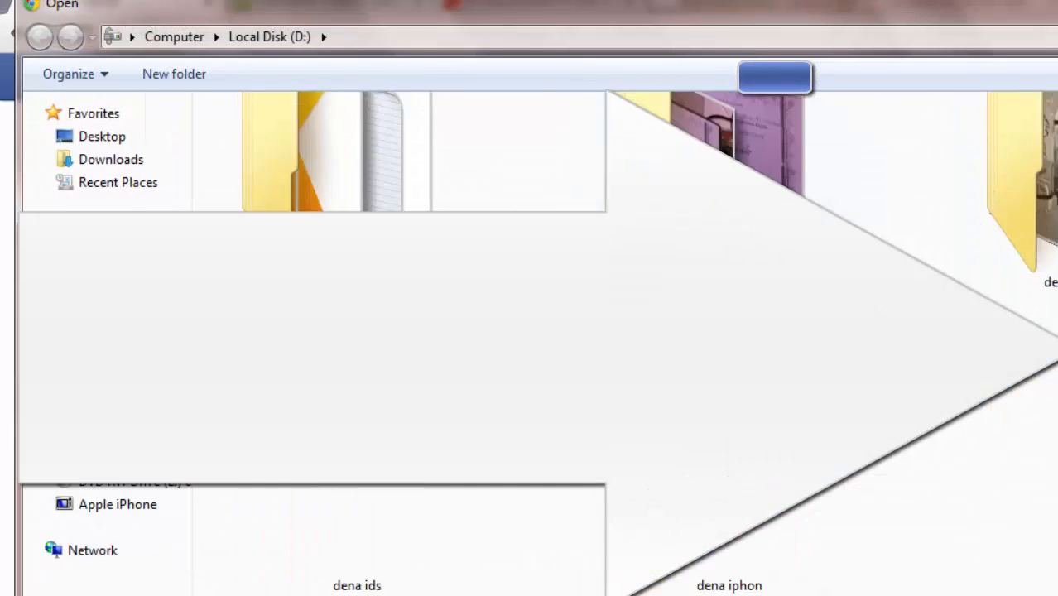
scroll(625, 343, down, 10)
scroll(625, 344, up, 5)
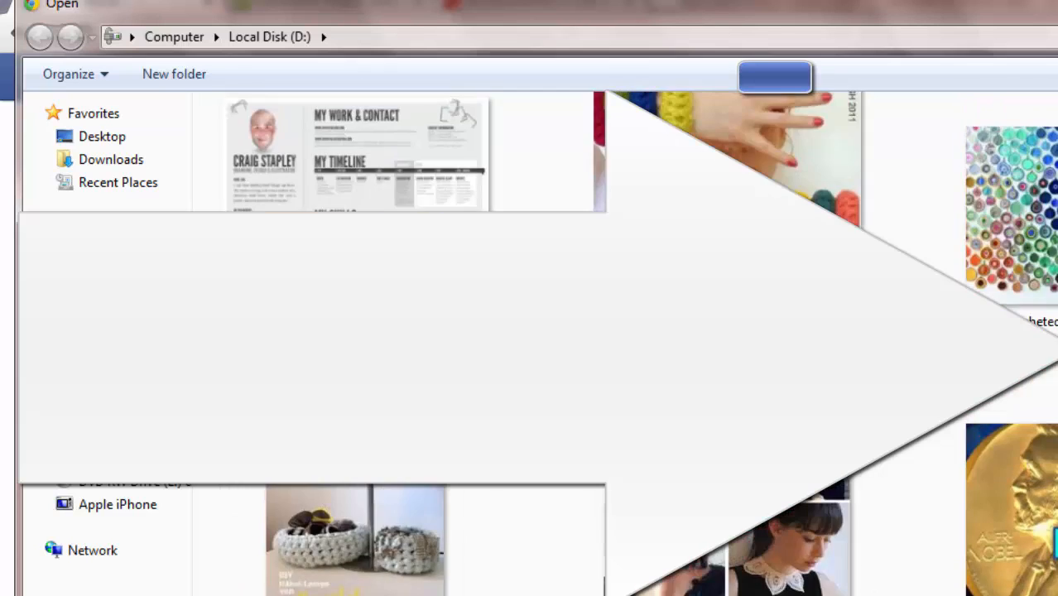
scroll(625, 344, up, 10)
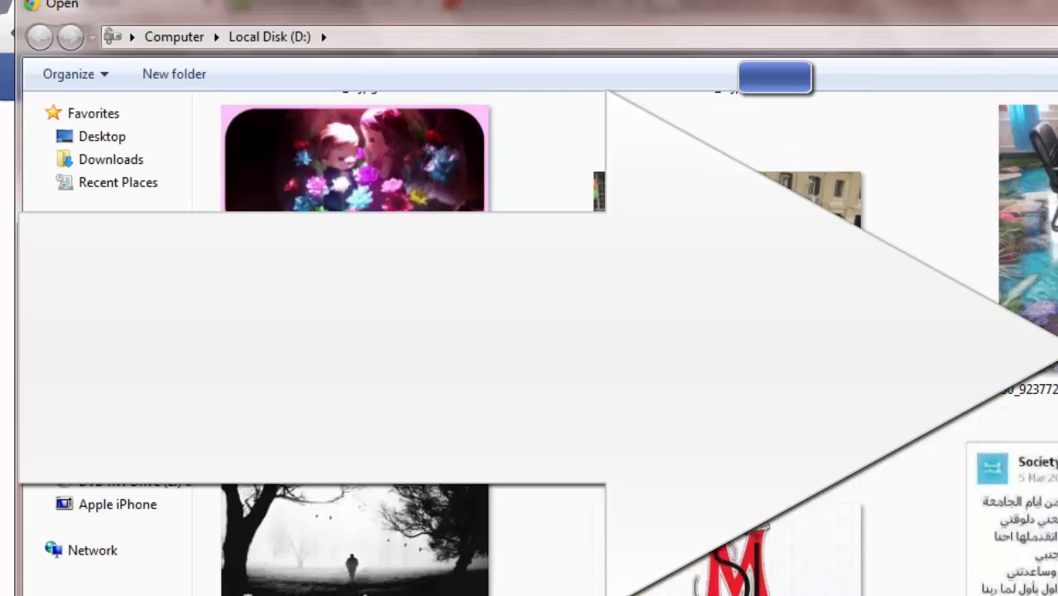
scroll(625, 343, up, 10)
scroll(625, 344, down, 6)
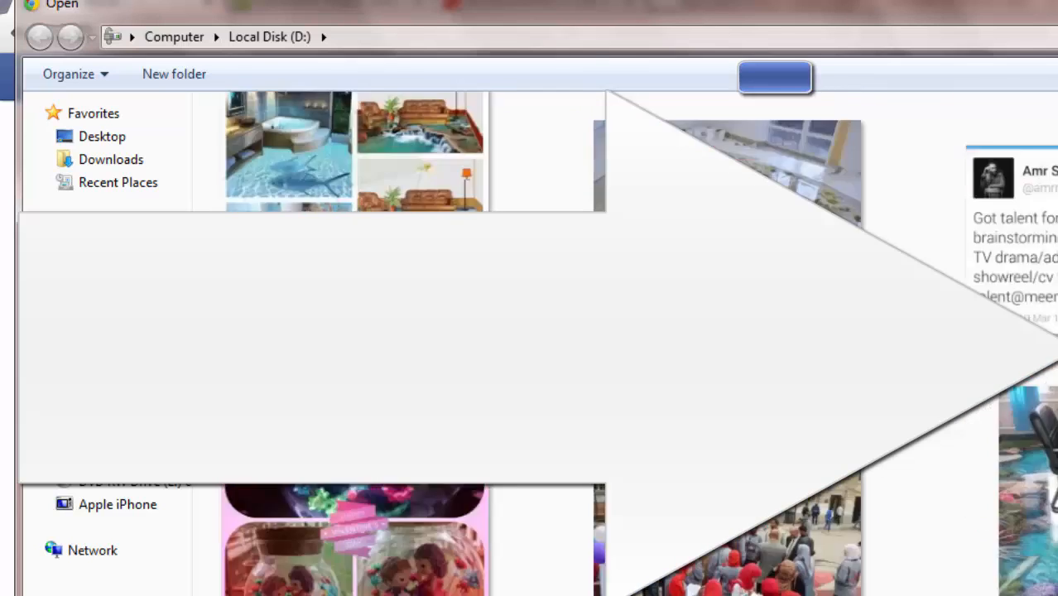
scroll(625, 344, down, 10)
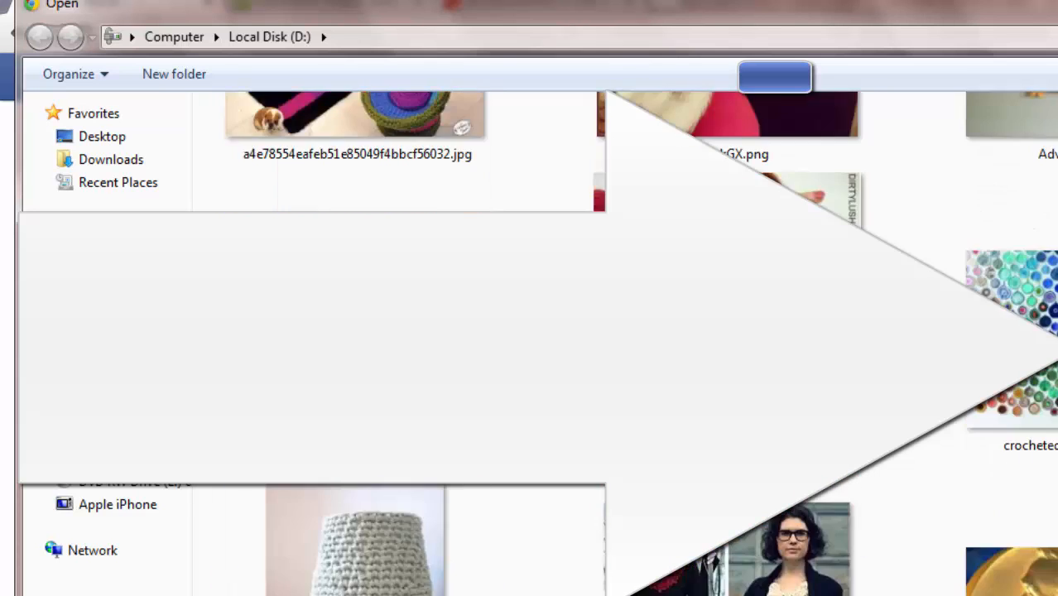
scroll(625, 344, down, 10)
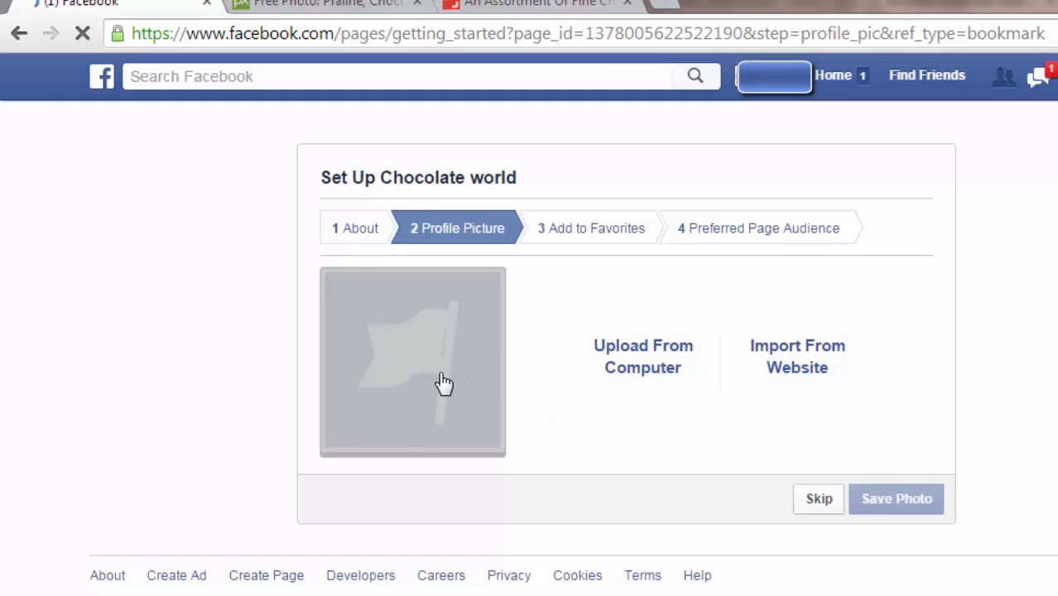
click(926, 505)
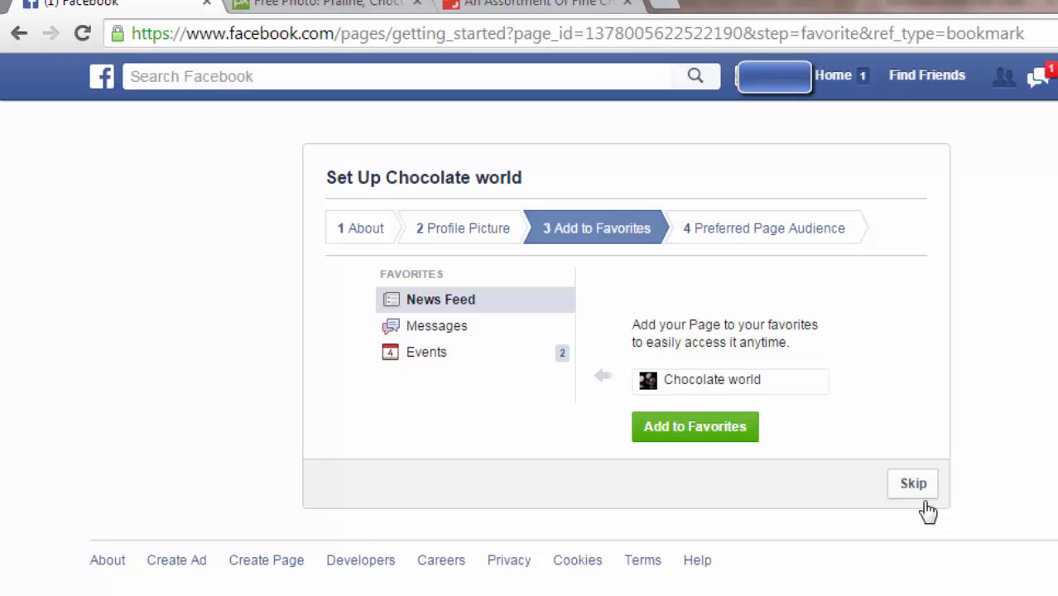
- Add the Chocolate world Page to the favorites and continue to the preferred audience settings
click(736, 437)
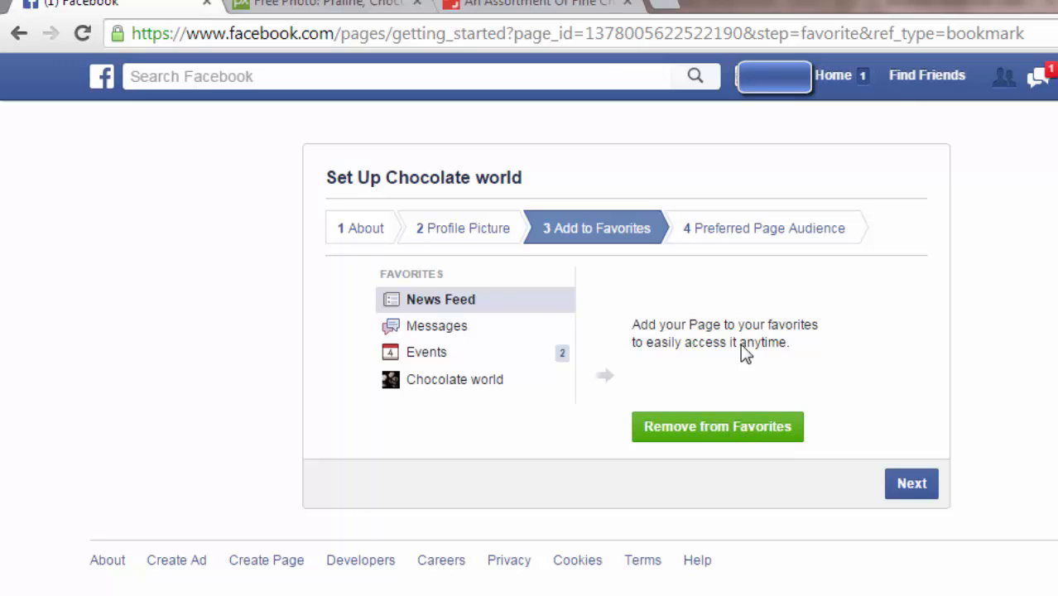
click(913, 485)
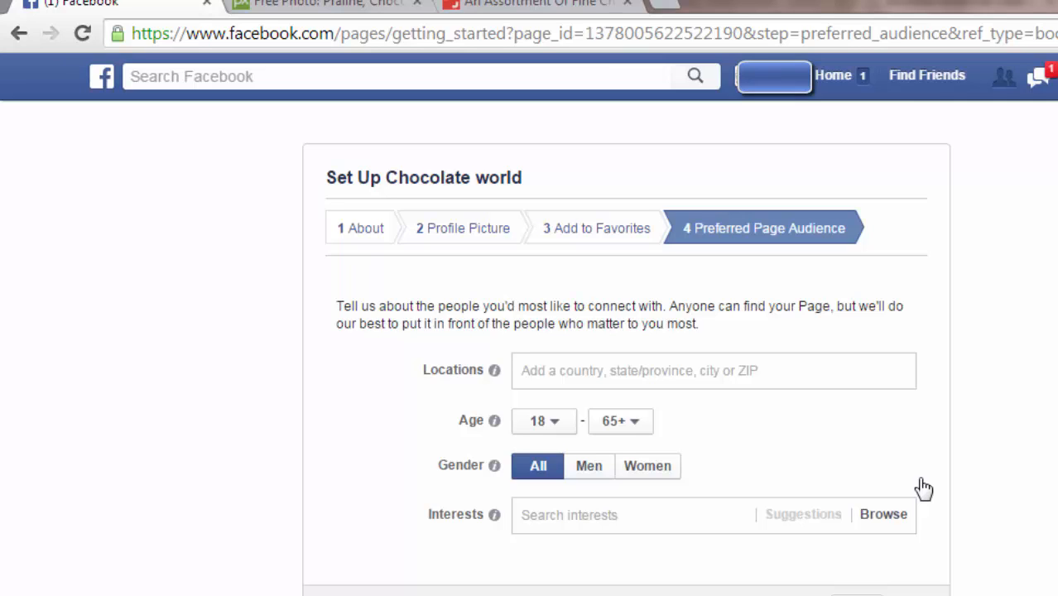
- Add the country Egypt as a location for the preferred Page audience
click(676, 371)
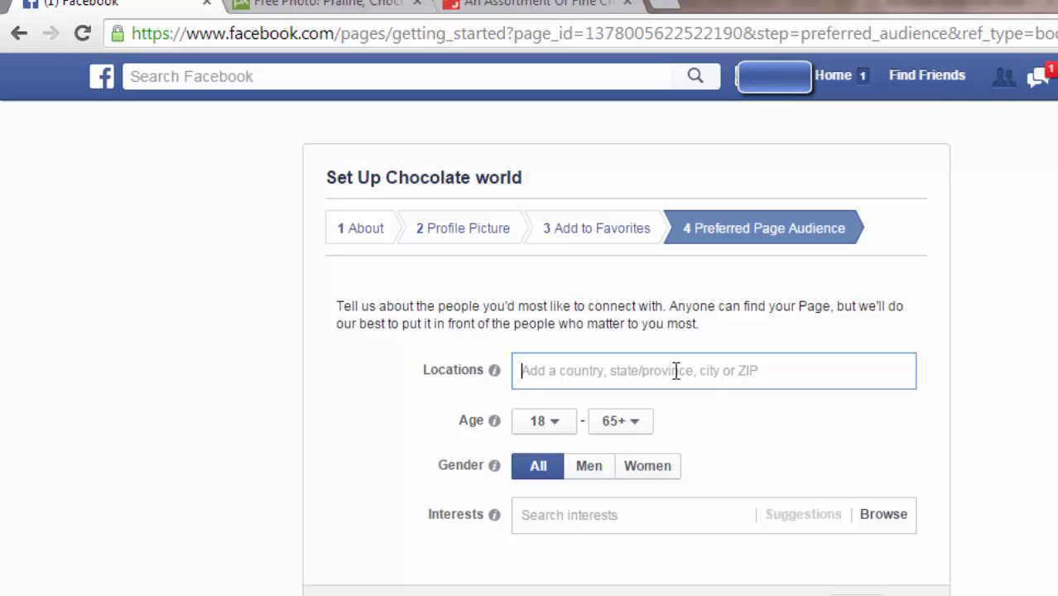
text(egy)
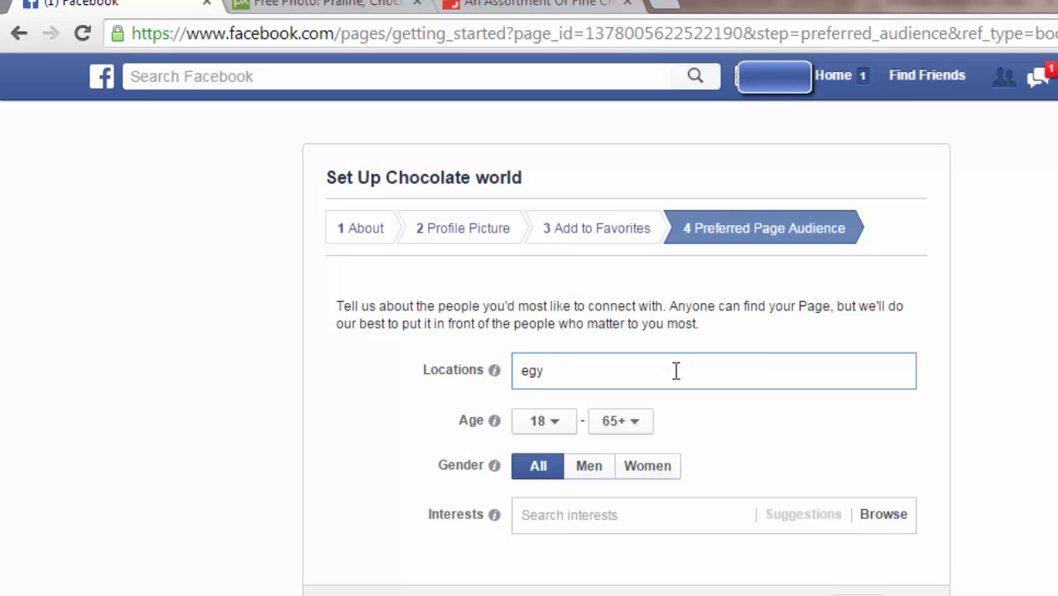
text(pt)
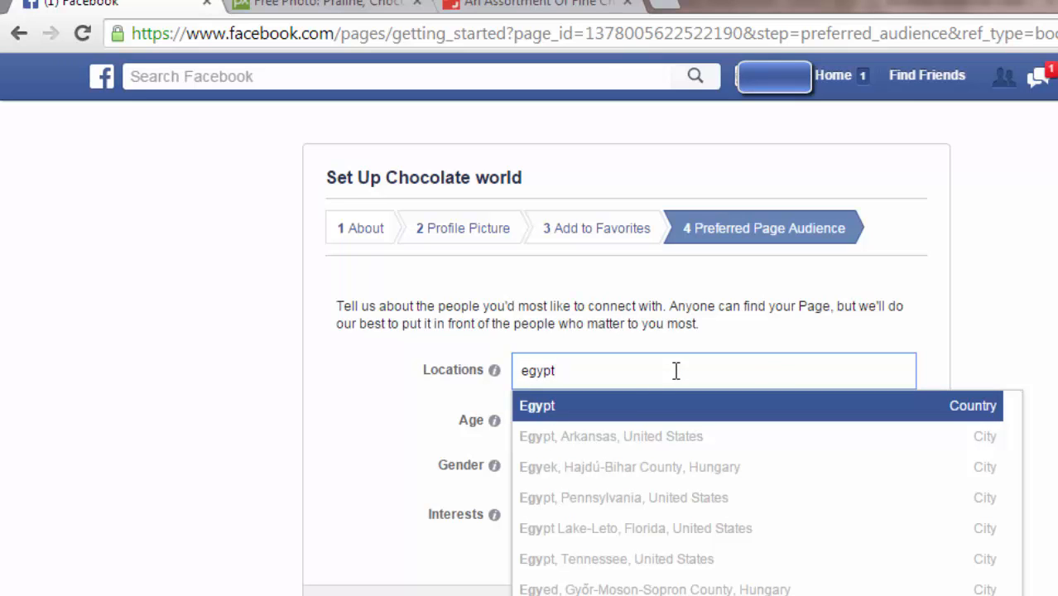
click(633, 422)
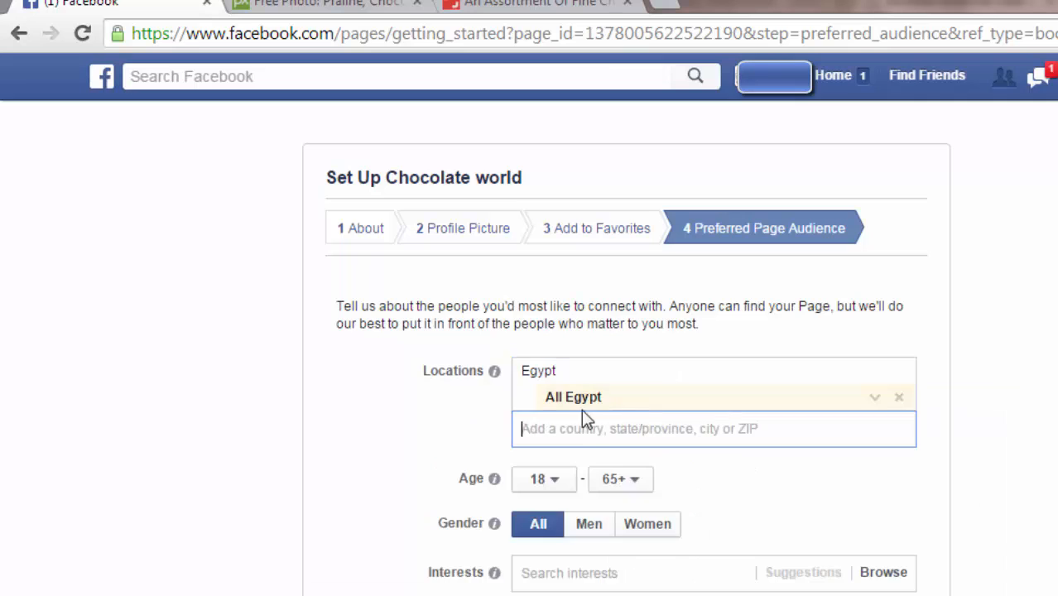
- Set the maximum age of the preferred Page audience to 47
click(568, 484)
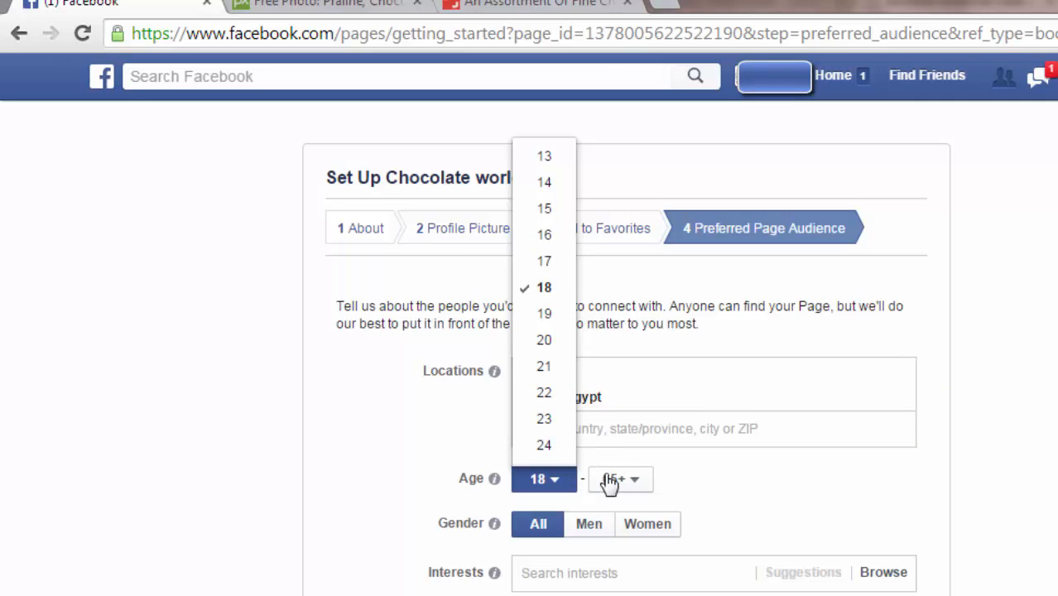
click(654, 486)
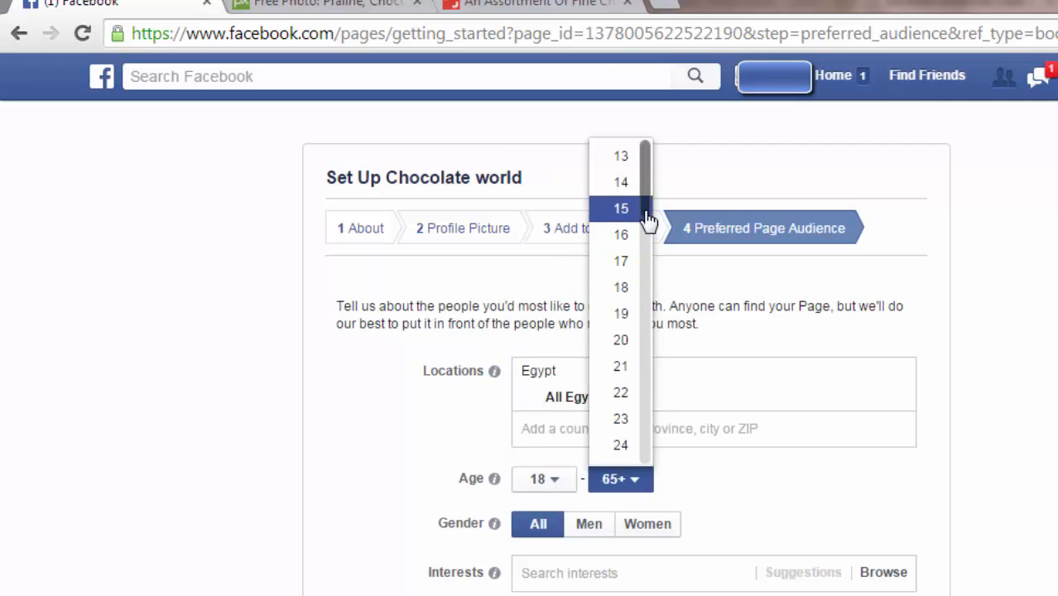
scroll(647, 282, down, 8)
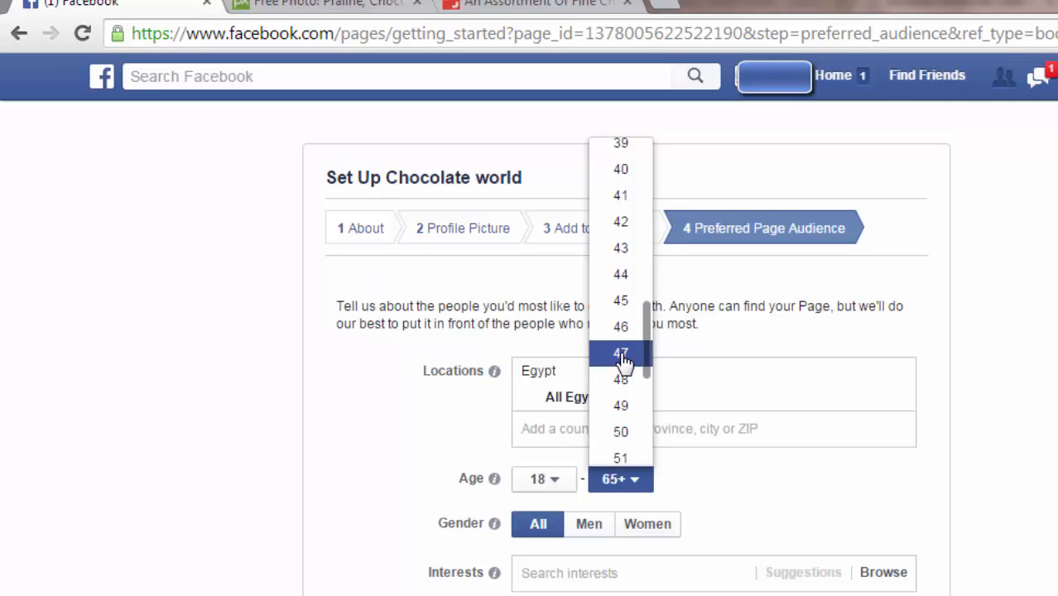
click(621, 356)
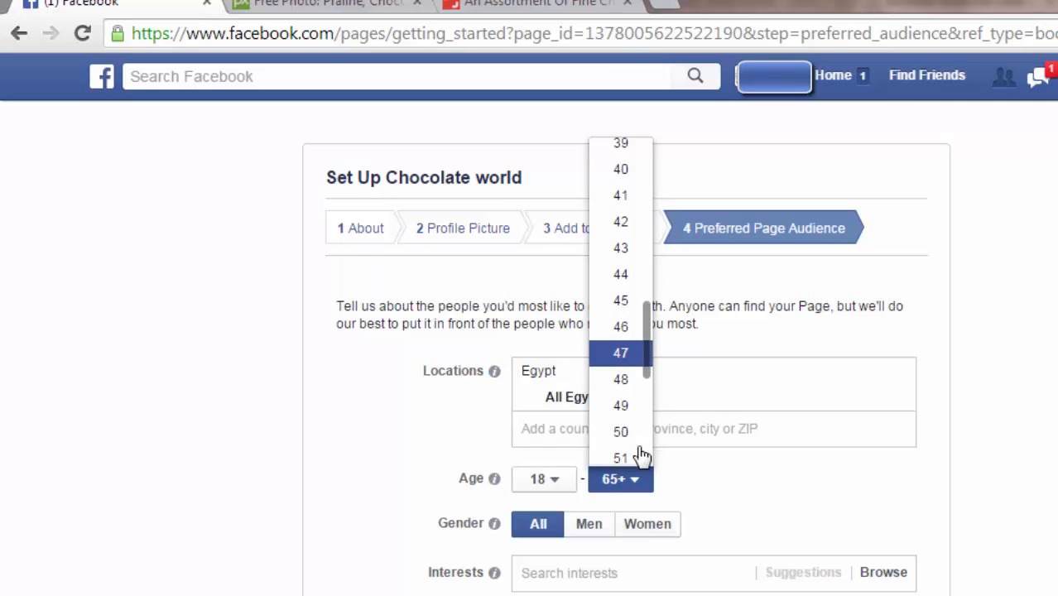
- Open the audience interests list, close it without adding any, and save the preferred Page audience
click(635, 575)
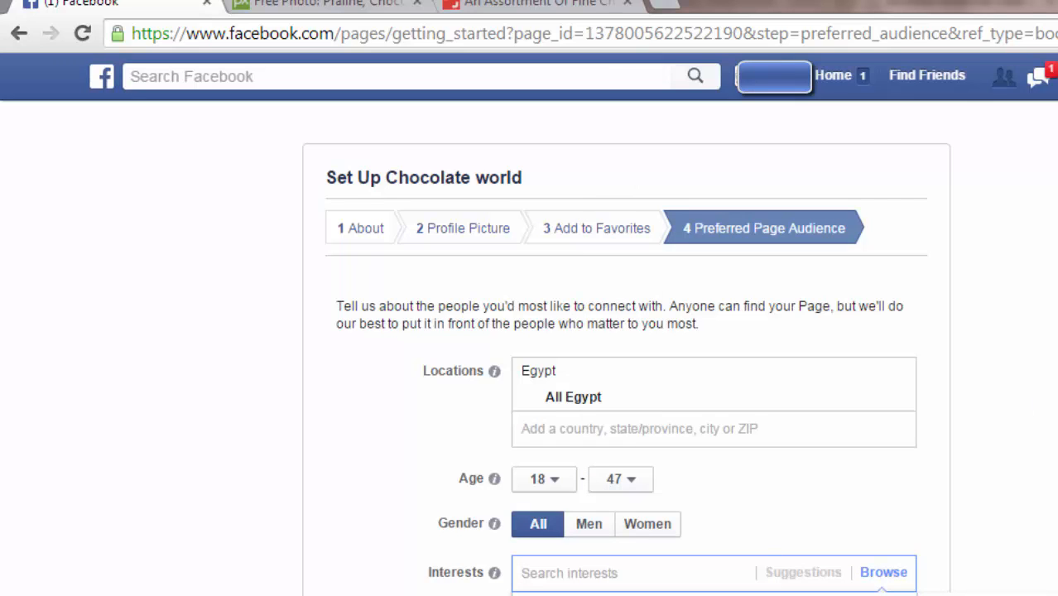
scroll(626, 347, down, 1)
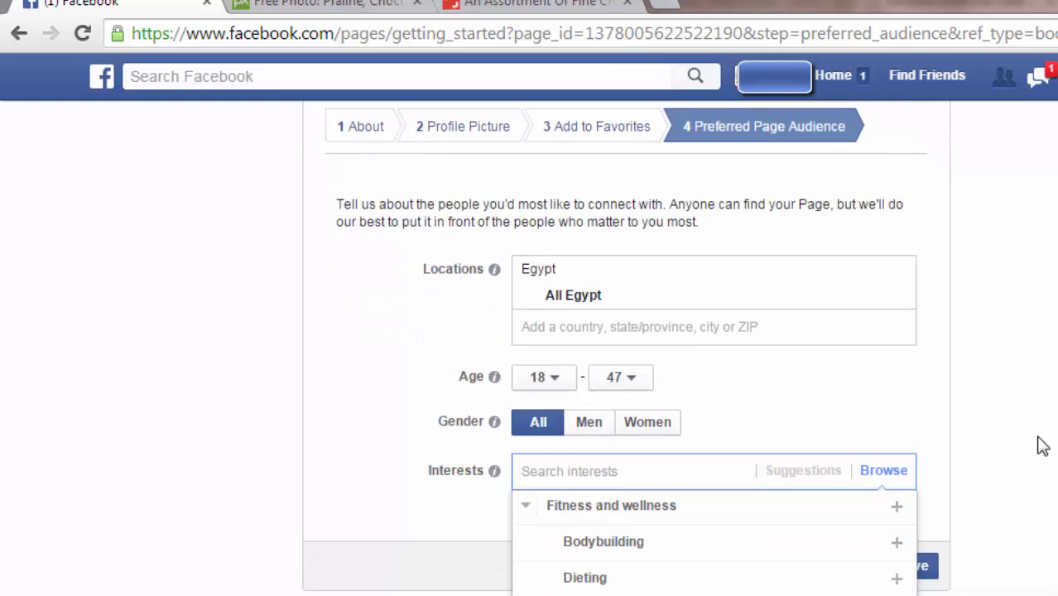
click(990, 480)
click(918, 570)
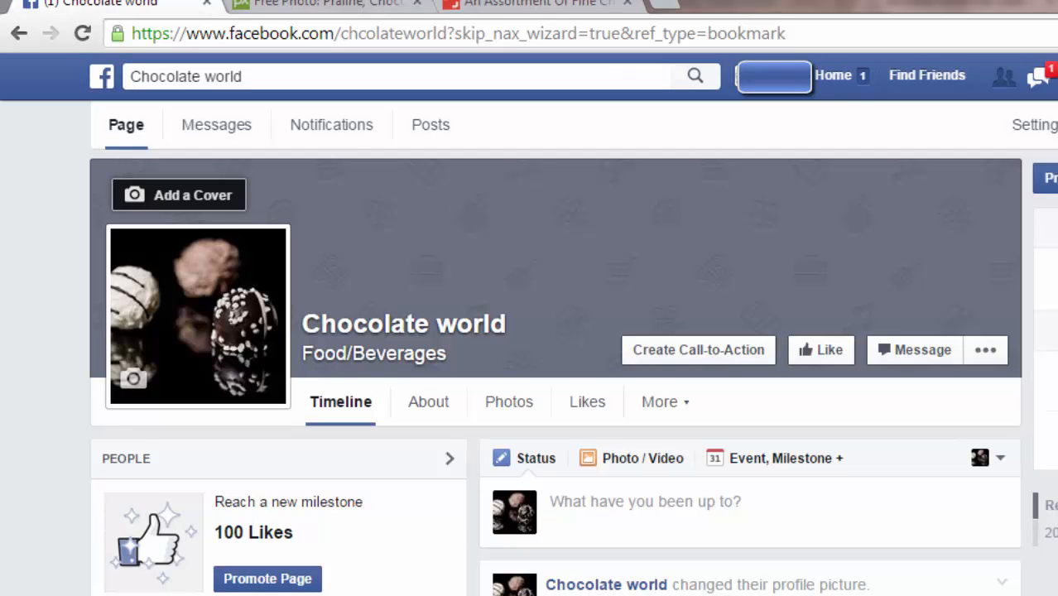
- Go through the introductory tour of the Chocolate world Page to its end, skipping the suggestion to like the Page
scroll(555, 347, down, 3)
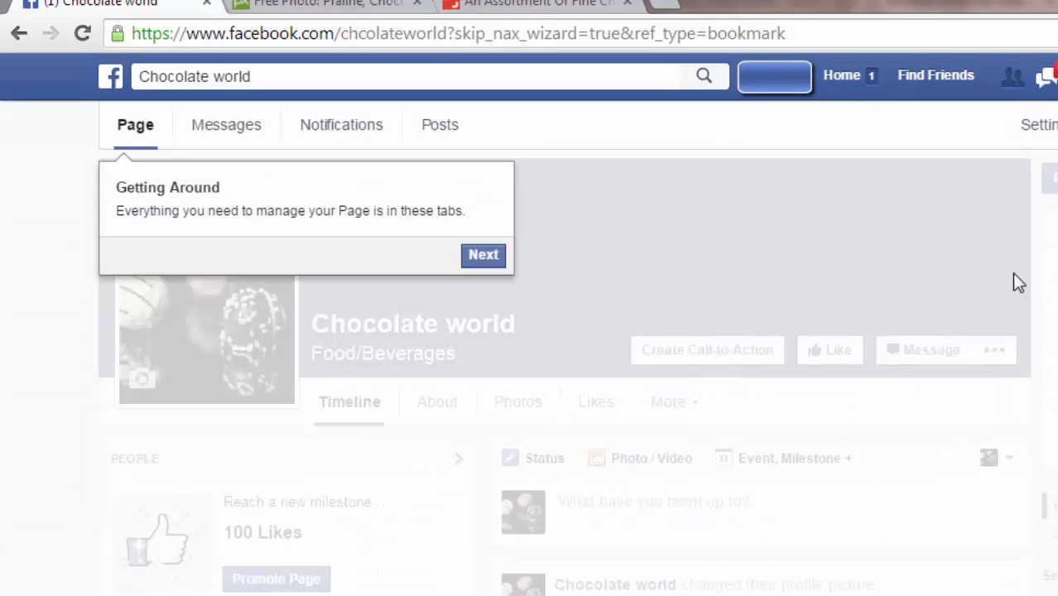
click(491, 256)
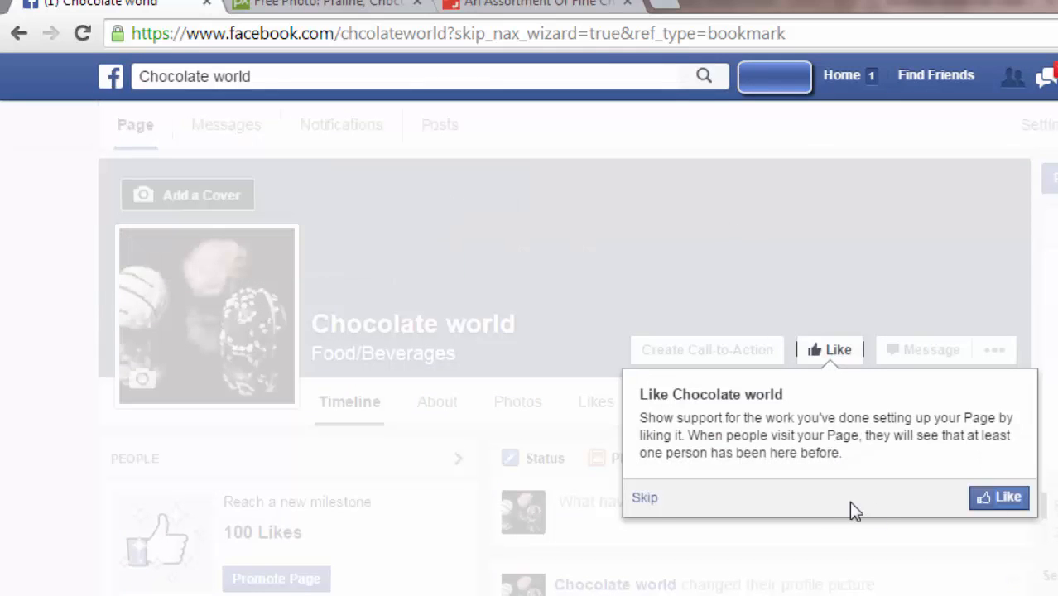
click(644, 499)
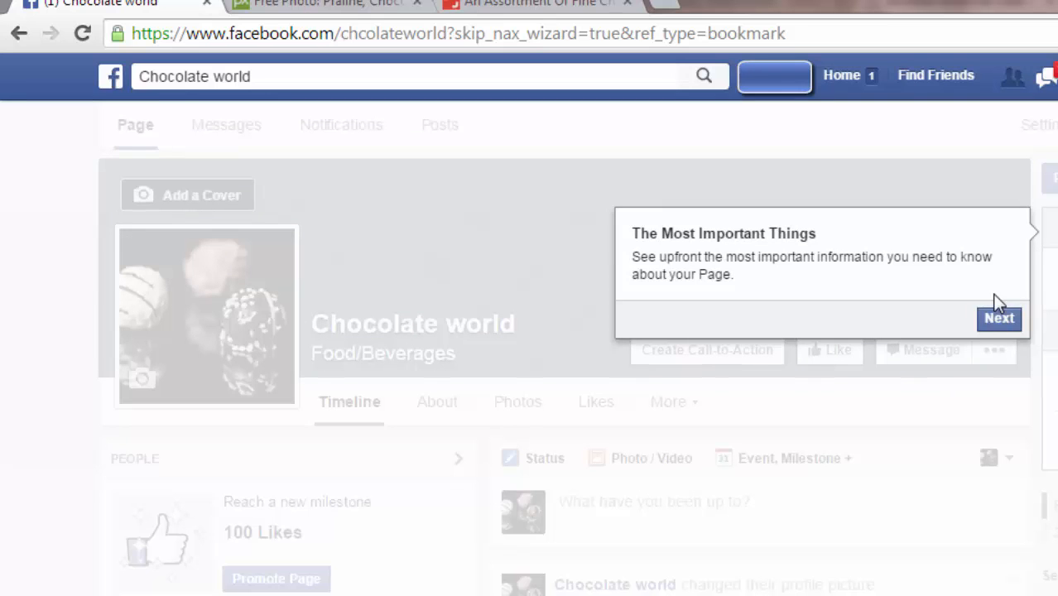
click(993, 329)
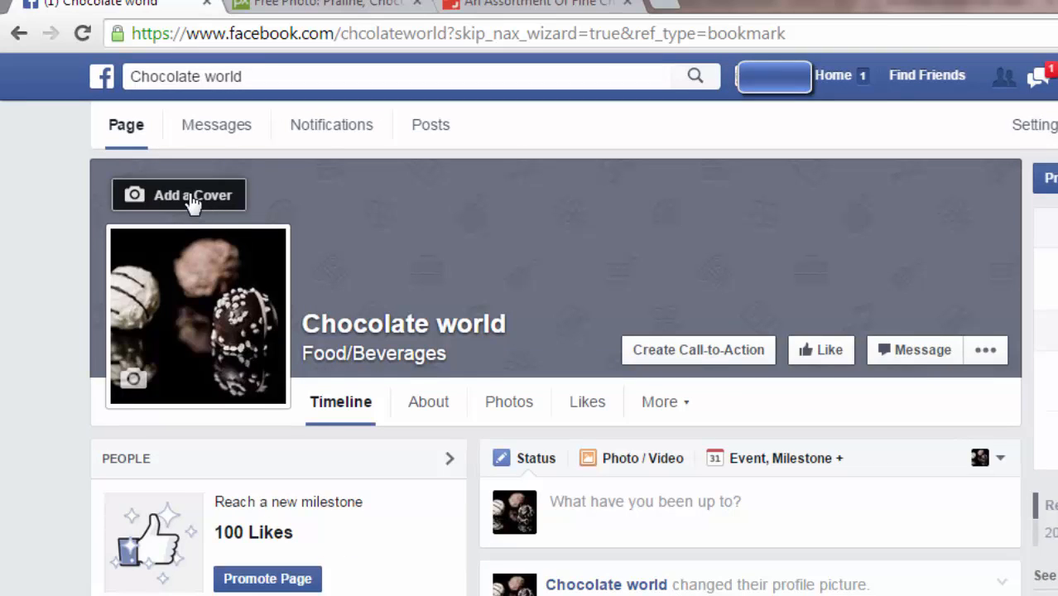
- View the praline chocolates photo on Pixabay and return to the Chocolate world Page on Facebook
click(294, 4)
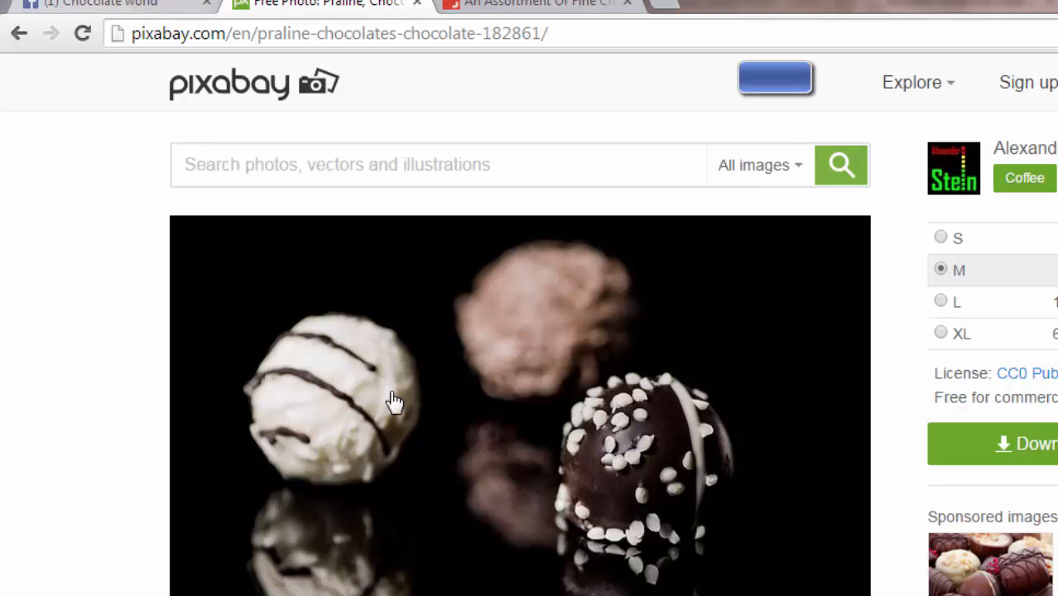
click(79, 3)
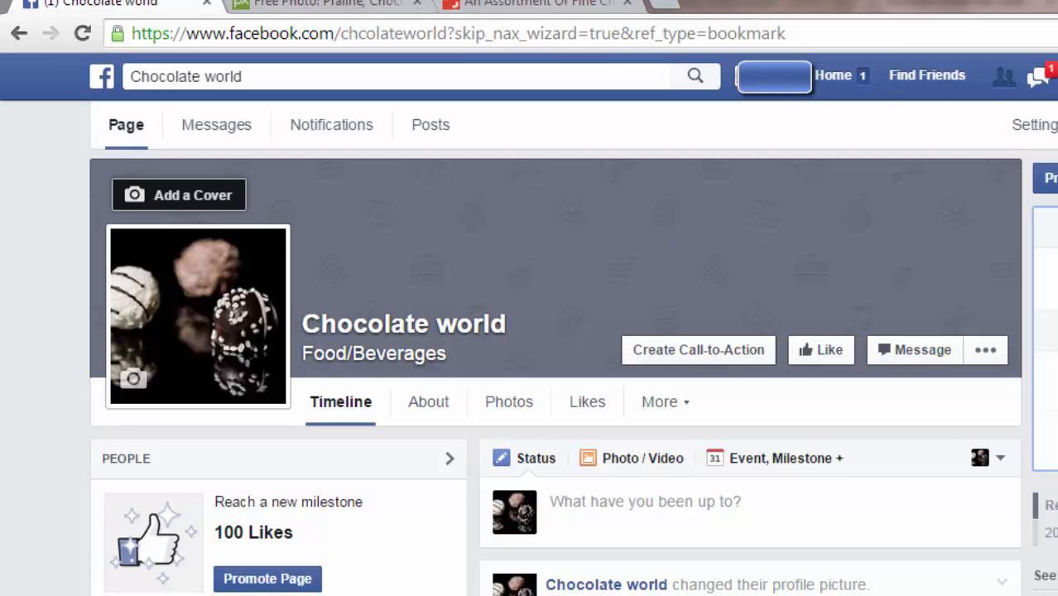
- Like the Chocolate world Page
scroll(554, 372, down, 3)
scroll(555, 373, up, 1)
scroll(858, 226, up, 1)
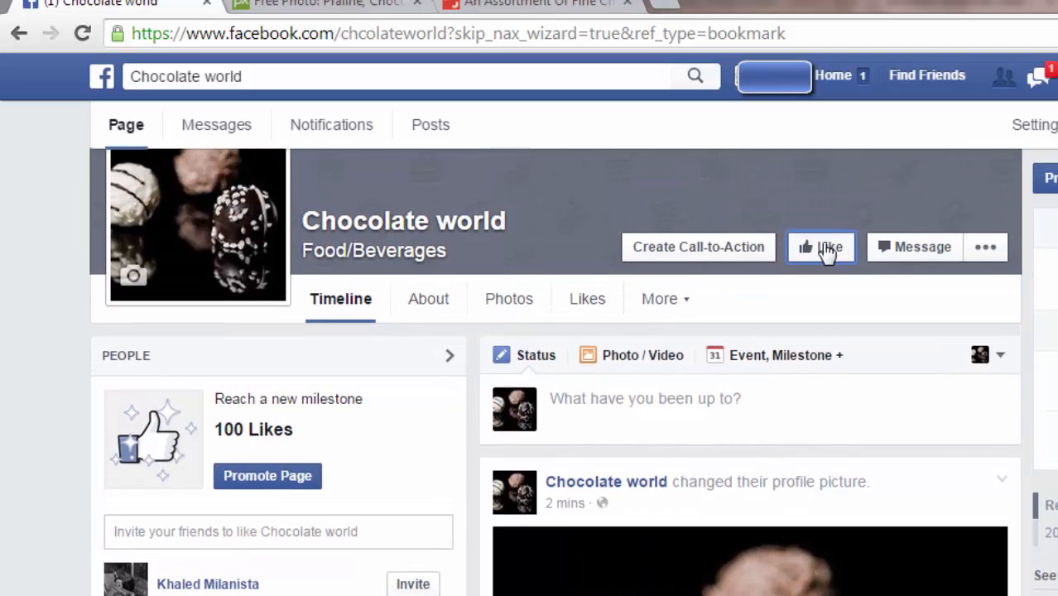
click(827, 250)
- Open the list for inviting friends to like the Page and close it without inviting anyone
click(985, 250)
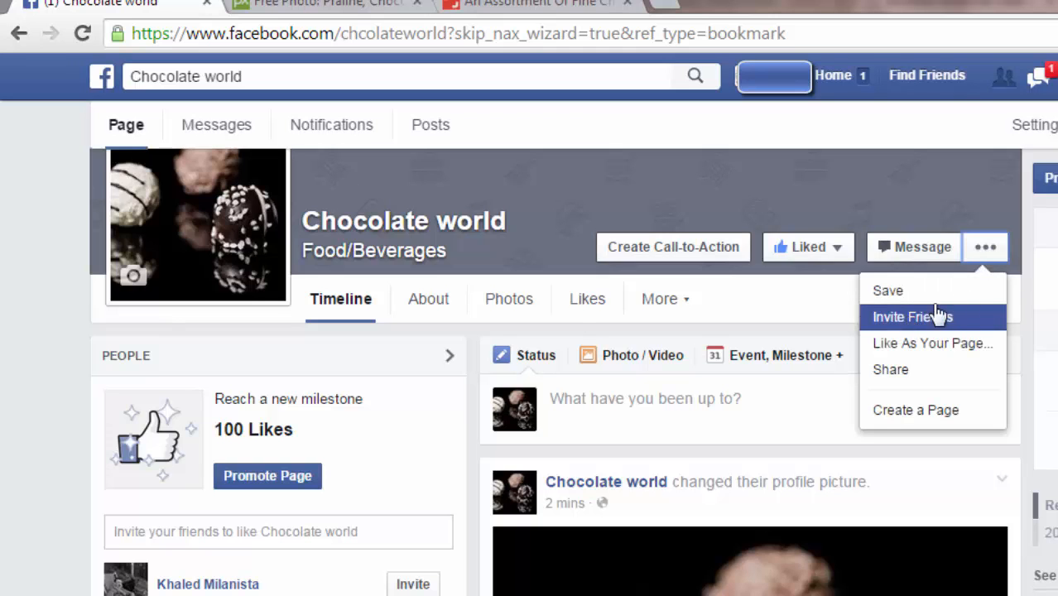
click(916, 327)
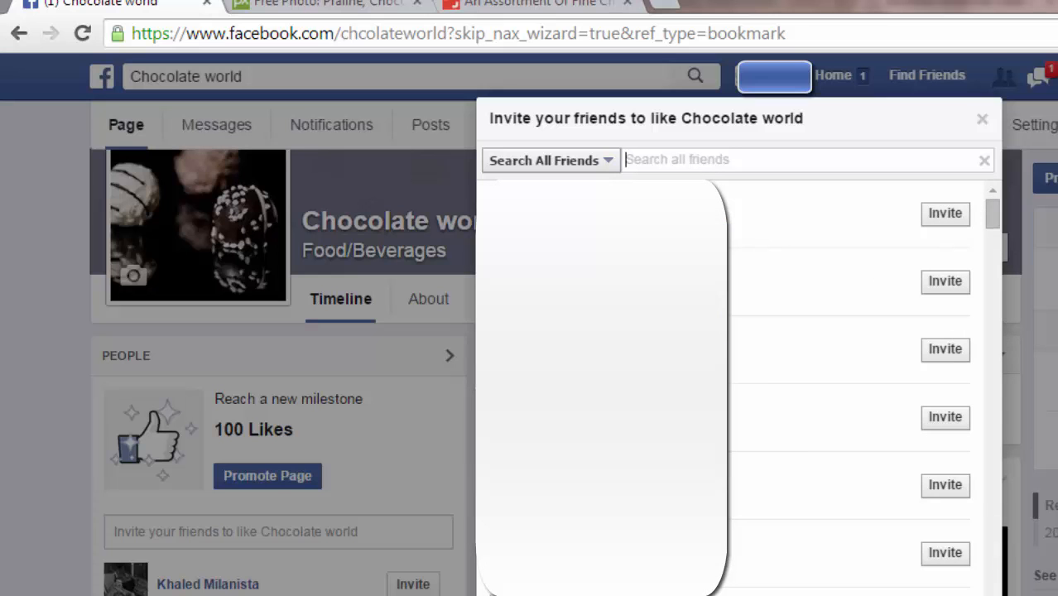
key(Escape)
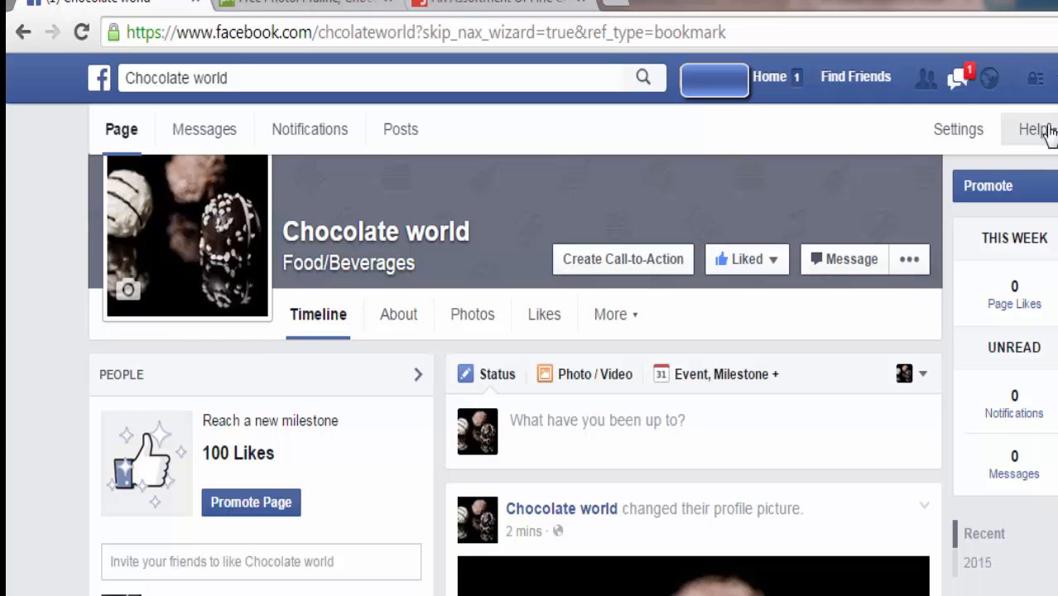
- Permanently delete the Chocolate world Page from its general settings and confirm the deletion
click(978, 134)
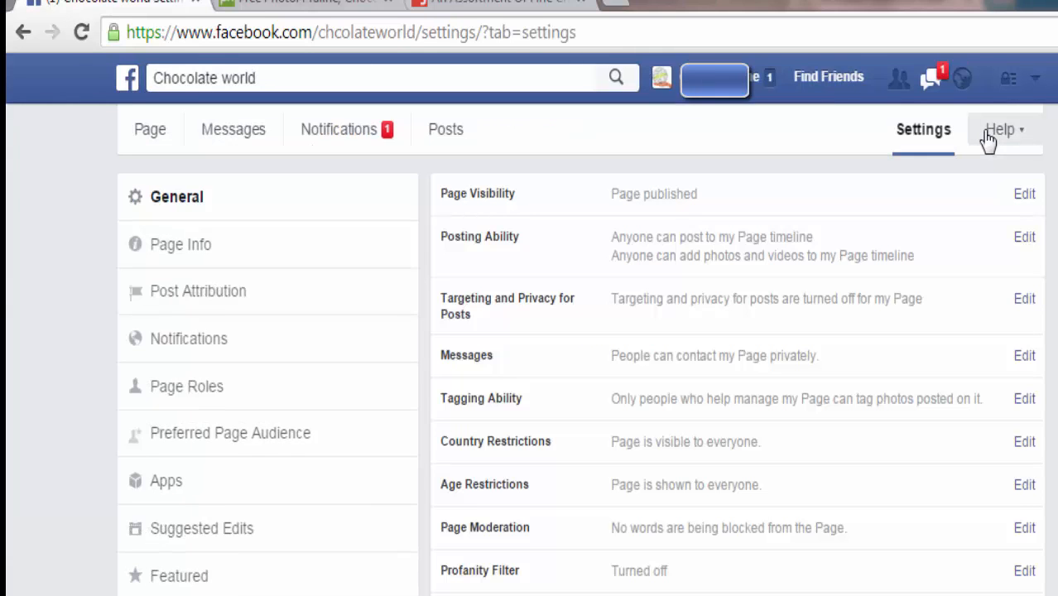
scroll(579, 347, down, 2)
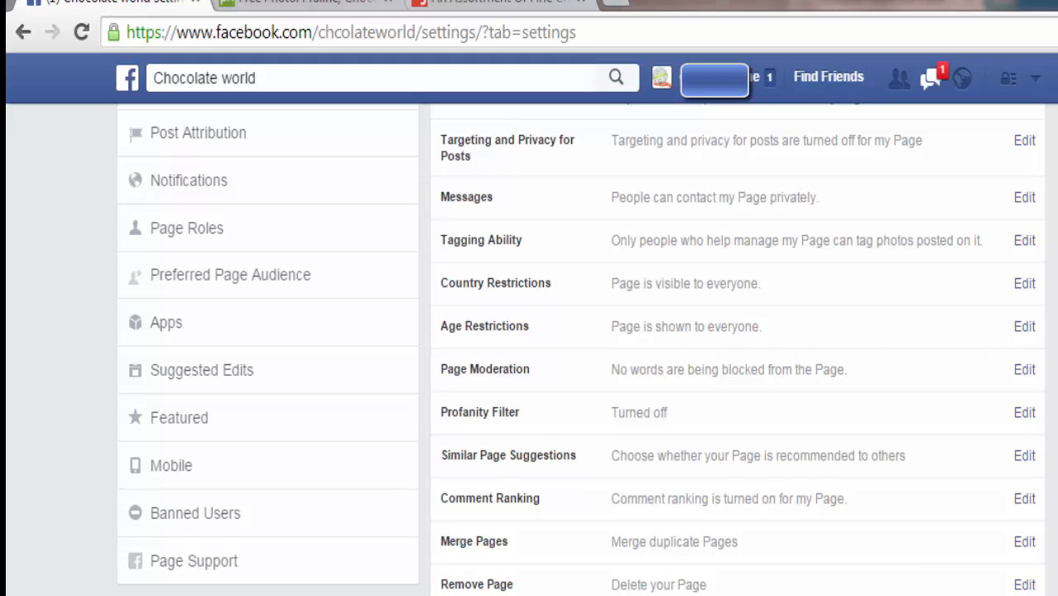
click(688, 586)
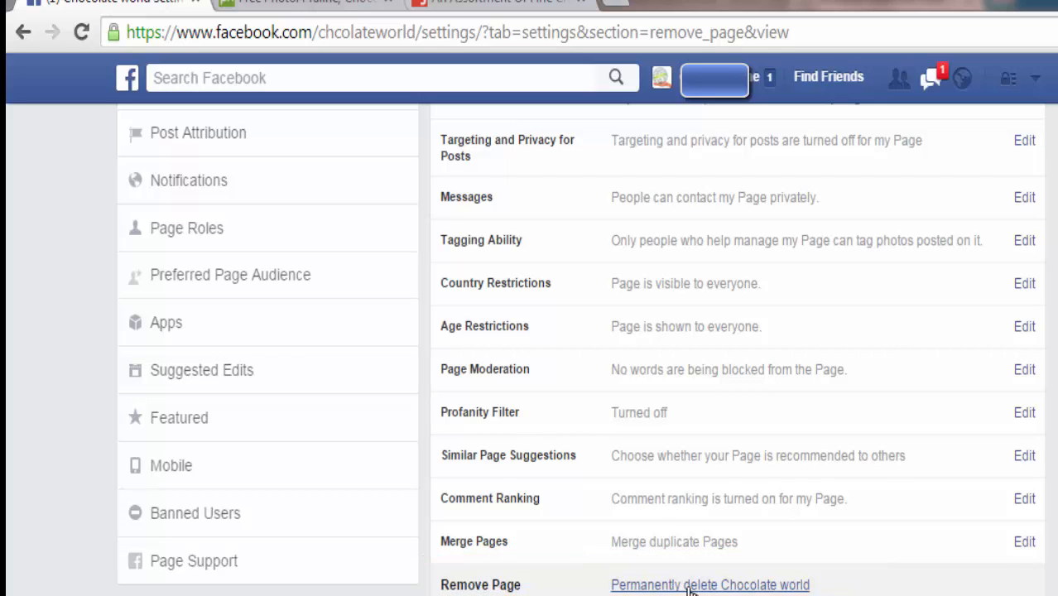
click(688, 586)
click(808, 391)
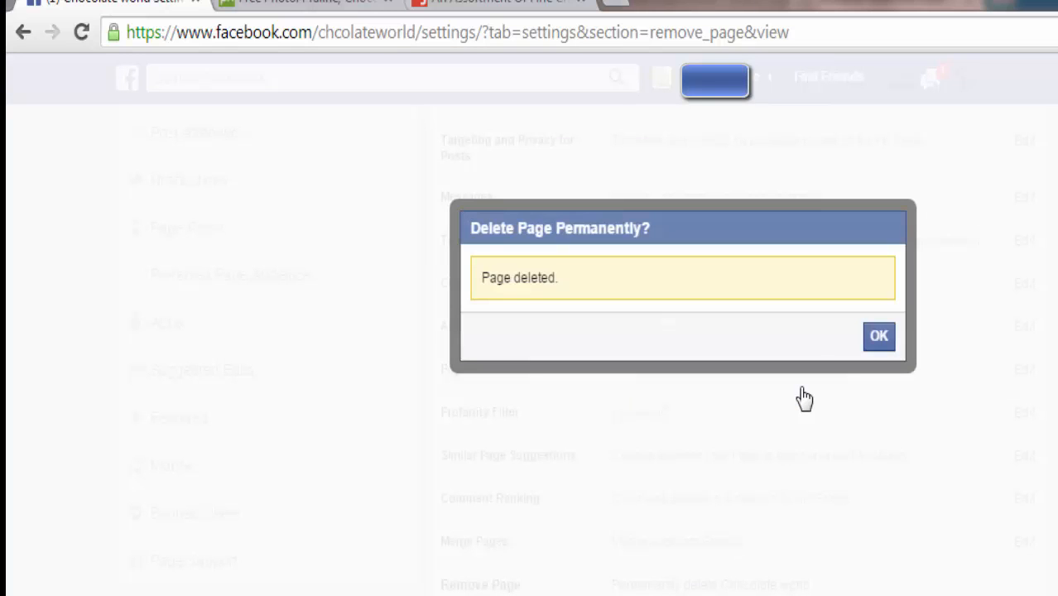
click(882, 341)
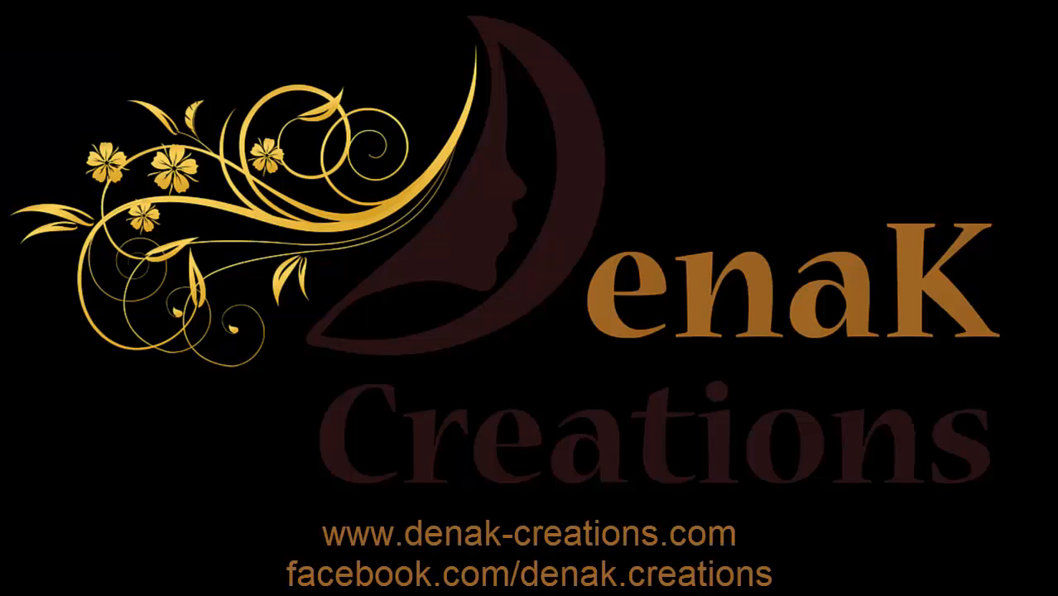